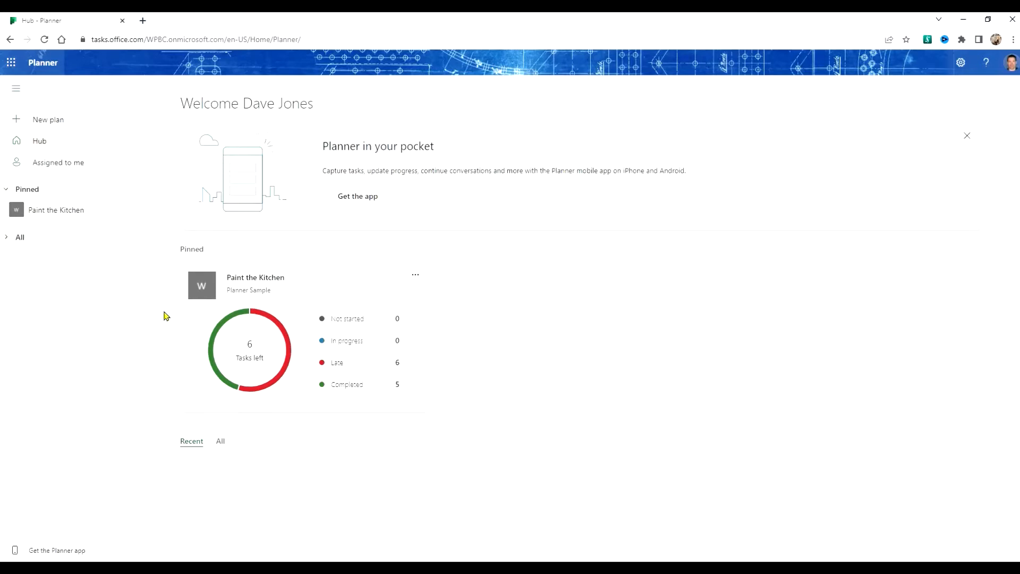
# Create a new private plan named "Build a Cardboard Boat".
pyautogui.moveTo(307, 365)
pyautogui.click(66, 126)
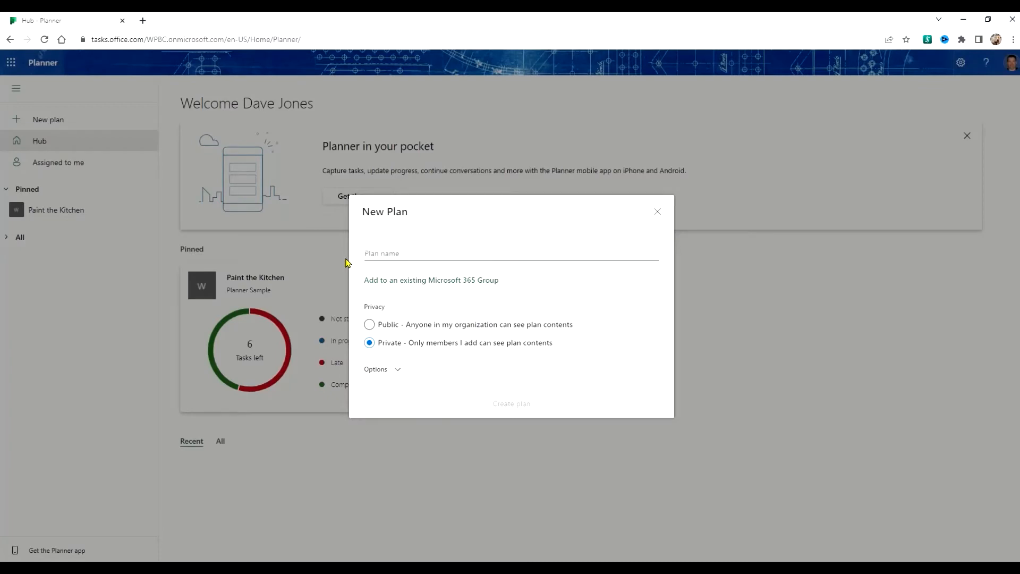
pyautogui.write('Build ')
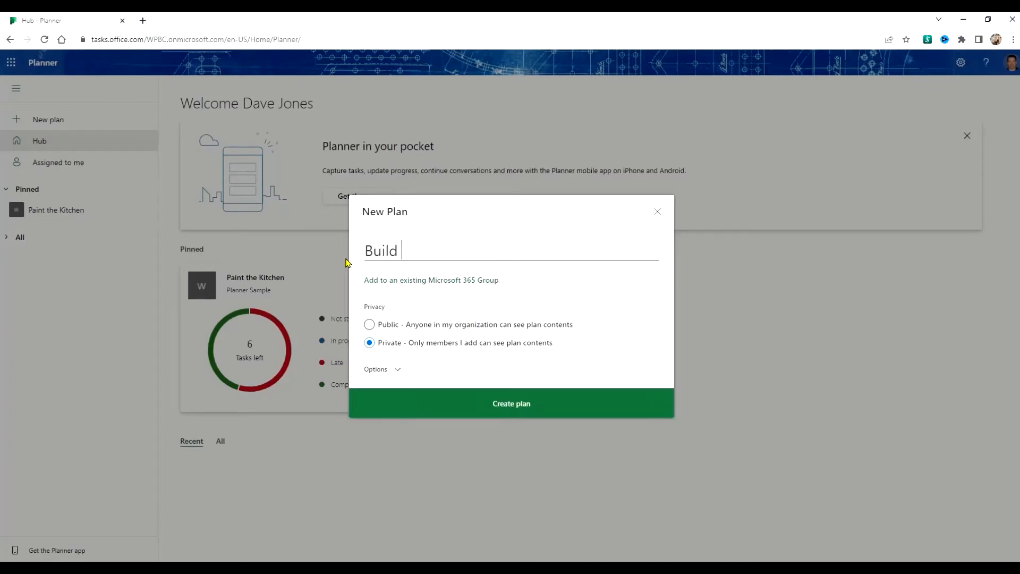
pyautogui.write('a Cardboard ')
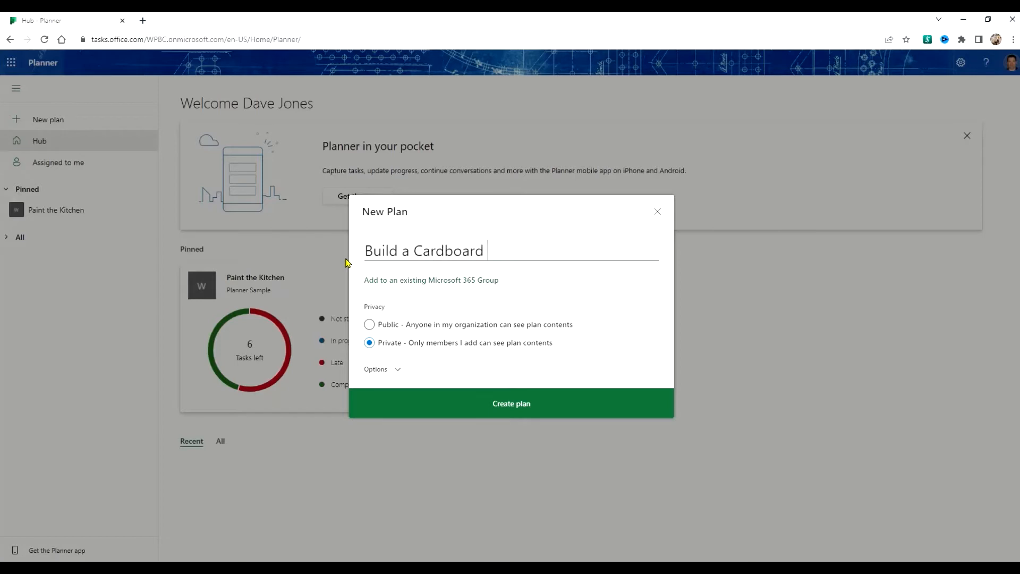
pyautogui.write('Boat')
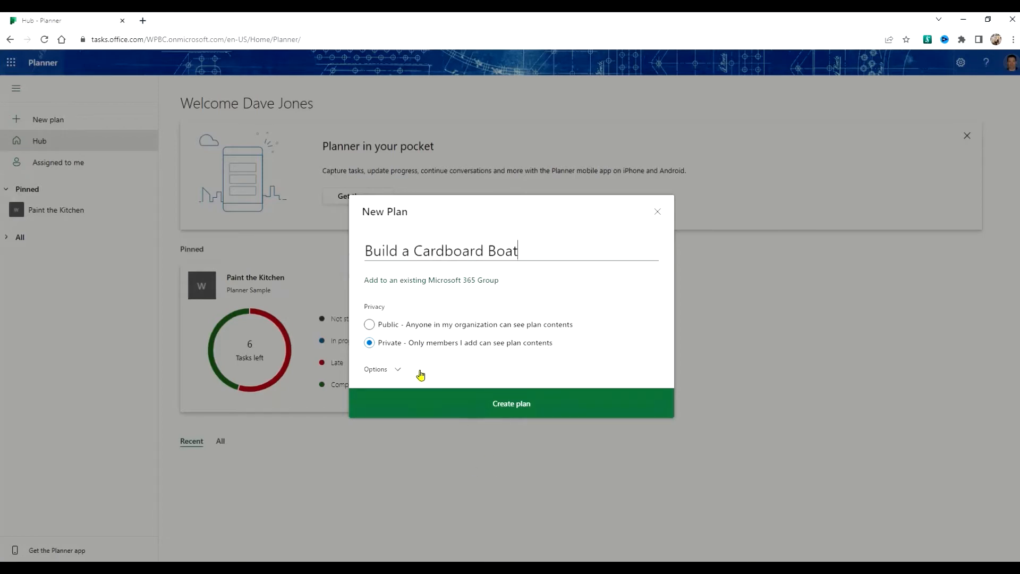
pyautogui.click(466, 404)
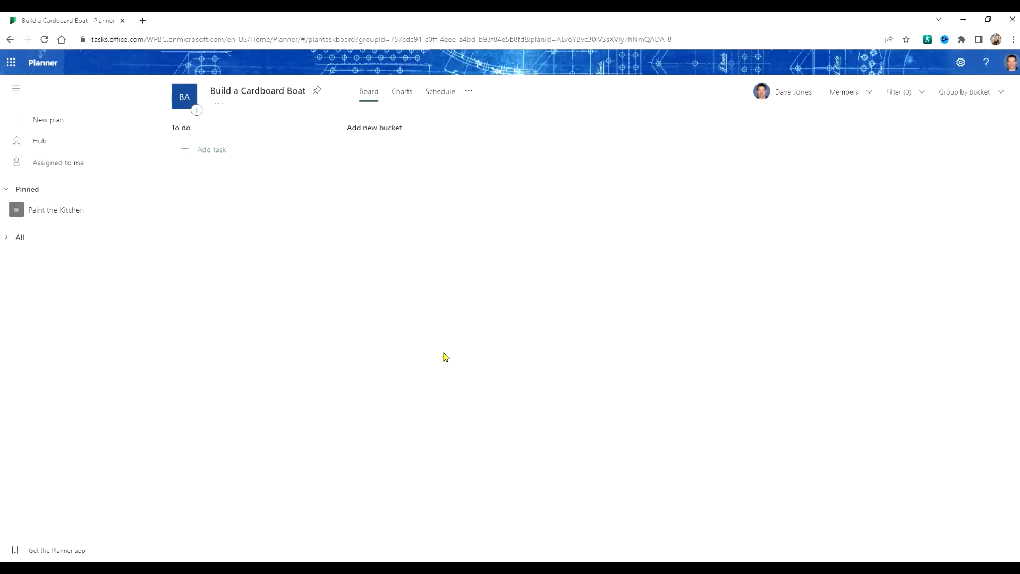
# Add the tasks "List Requirements" and "Create Design" to the To do bucket.
pyautogui.click(221, 153)
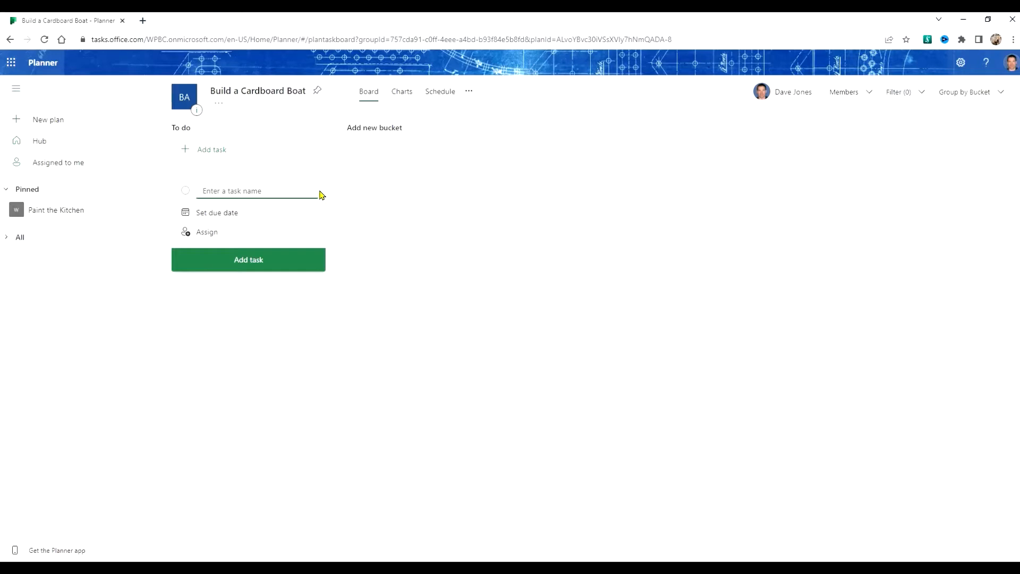
pyautogui.write('List Requirements')
pyautogui.click(271, 264)
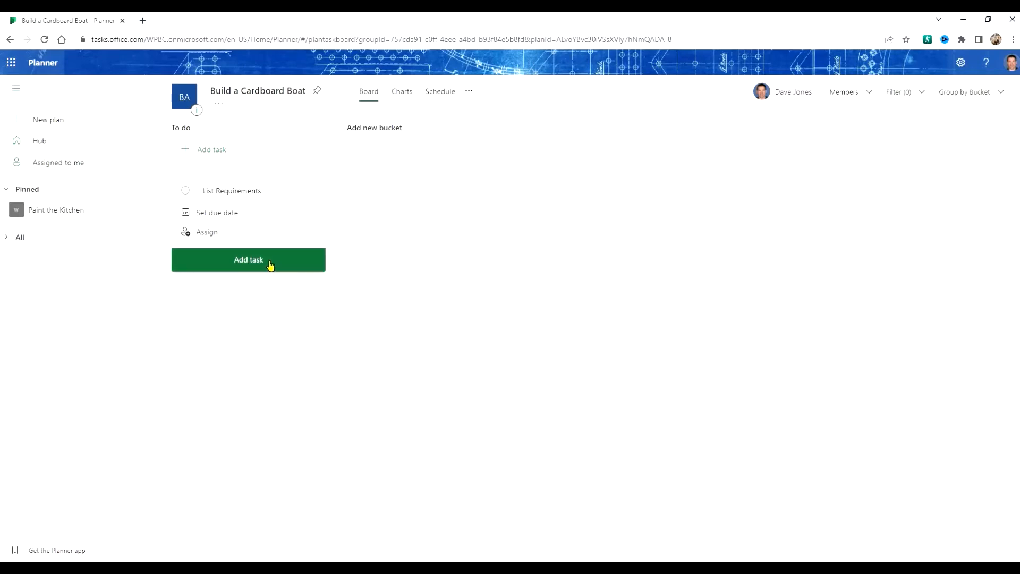
pyautogui.click(235, 190)
pyautogui.write('Create Design')
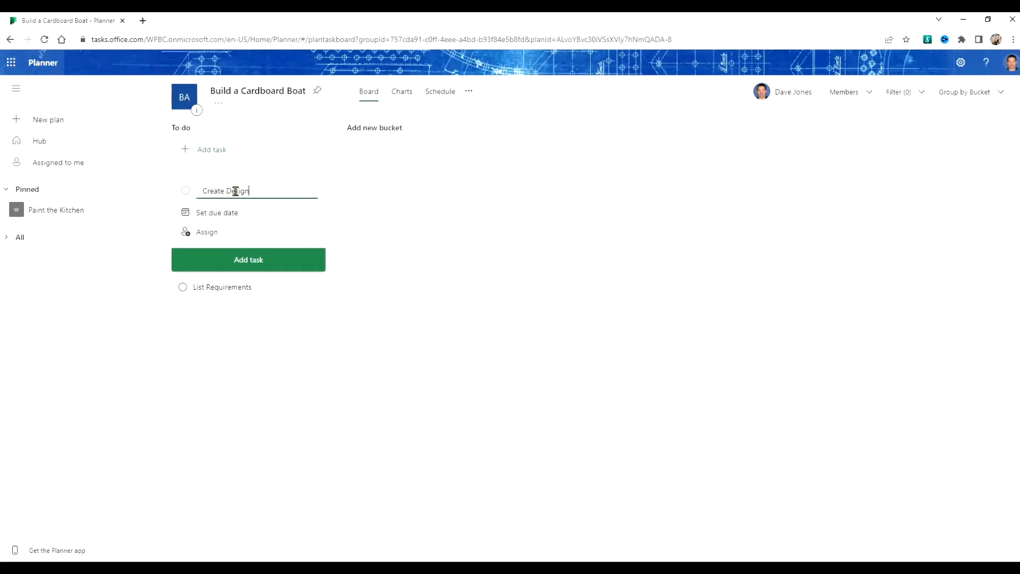
pyautogui.press('Return')
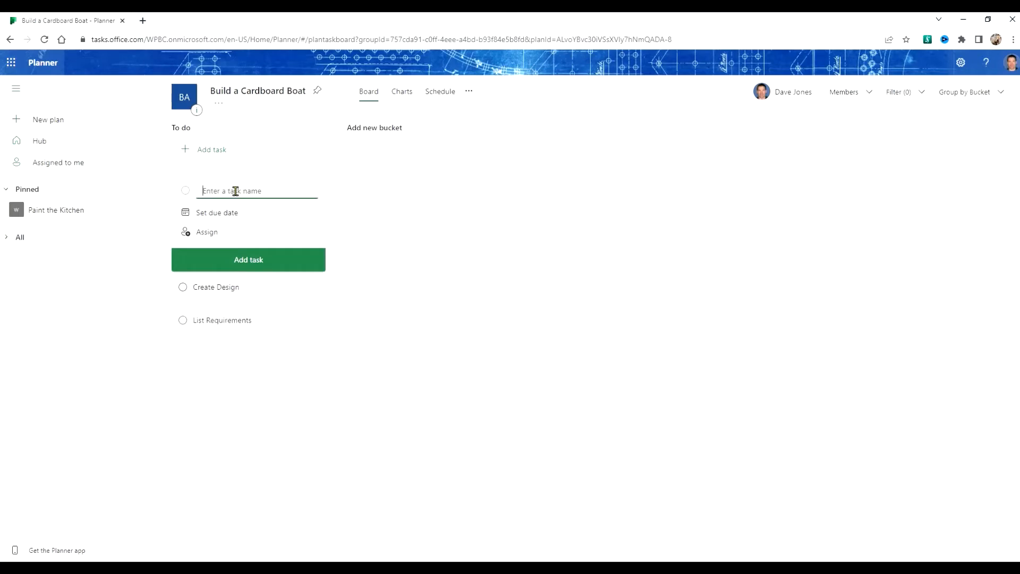
# Add the tasks "Draw Pattern" and "Print pattern" to the To do bucket.
pyautogui.write('Dete')
pyautogui.press('BackSpace')
pyautogui.press('BackSpace')
pyautogui.press('BackSpace')
pyautogui.write('raw Pattern')
pyautogui.press('Return')
pyautogui.write('P')
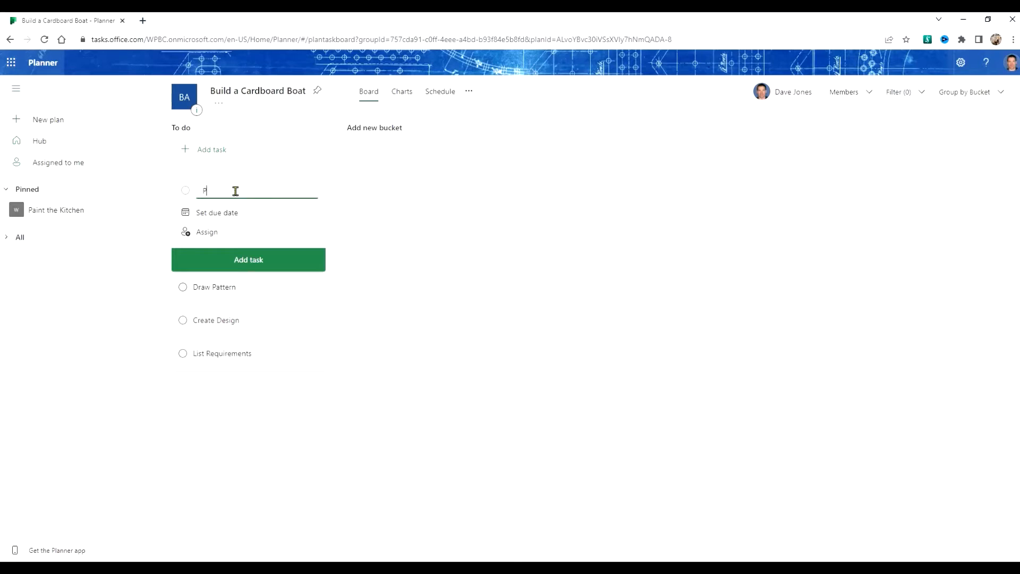
pyautogui.write('rint pattern')
pyautogui.press('Return')
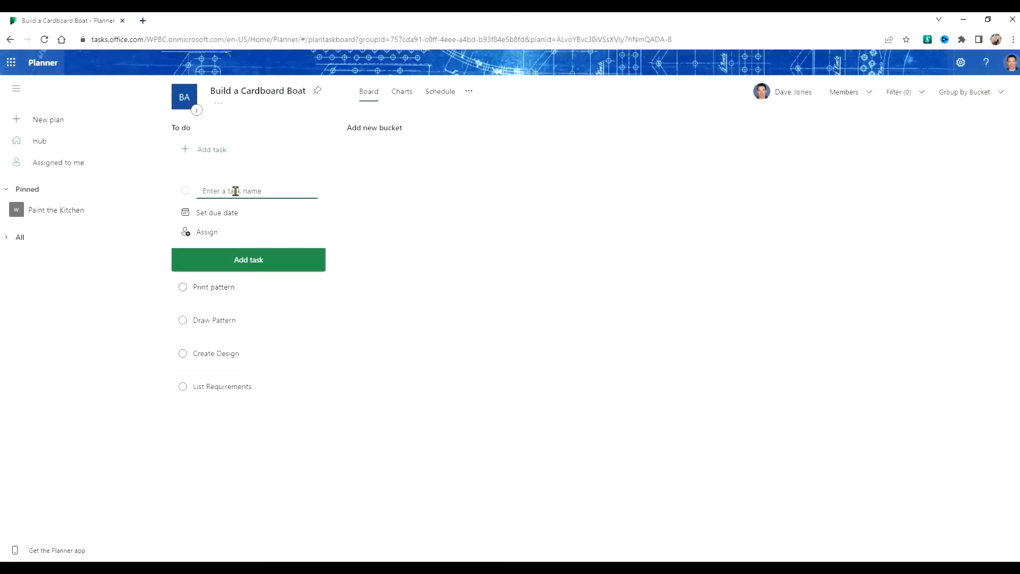
# Add the tasks "Get Cardboard", "Get Duct Tape" and "Cut Pattern" to the To do bucket.
pyautogui.write('Get Cardboard')
pyautogui.press('Return')
pyautogui.write('Get Duct')
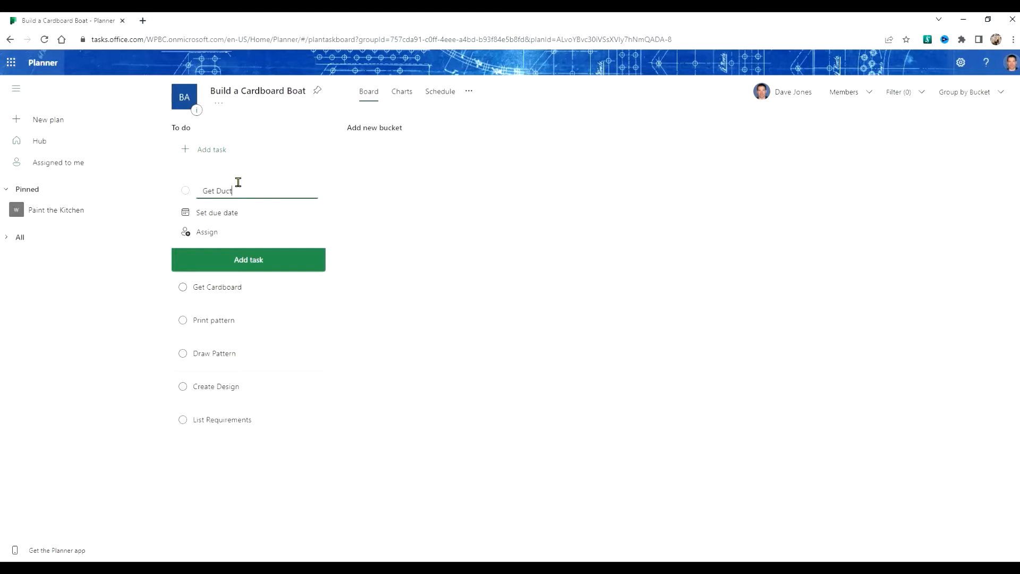
pyautogui.write(' Tape')
pyautogui.press('Return')
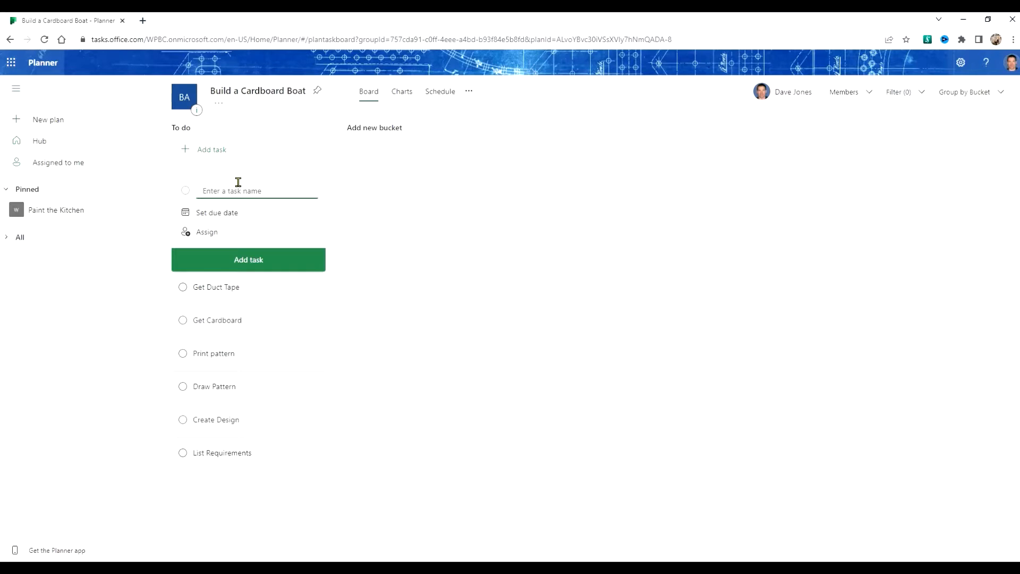
pyautogui.write('Cut Pattern')
pyautogui.press('Return')
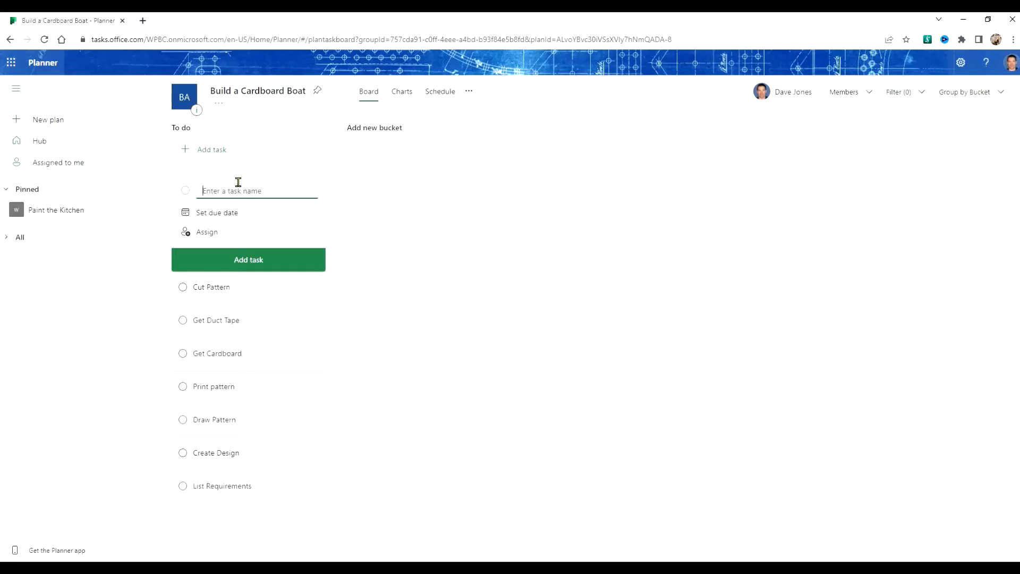
# Add the tasks "Assemble Boat" and "Test Boat" to the To do bucket and finish task entry.
pyautogui.write('Assembe')
pyautogui.press('BackSpace')
pyautogui.write('le Boat')
pyautogui.press('Return')
pyautogui.write('Test Boat')
pyautogui.press('Return')
pyautogui.click(423, 321)
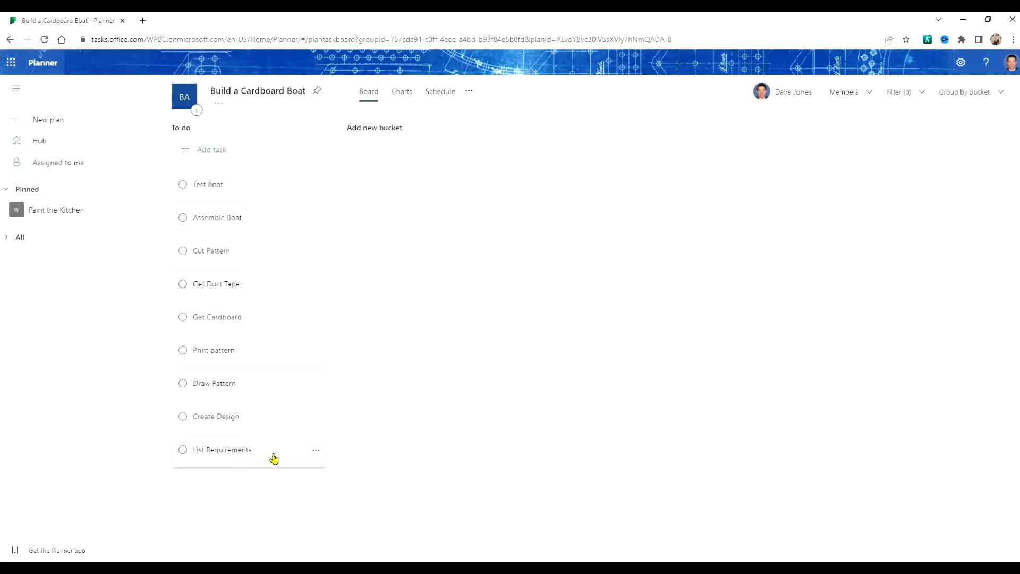
# Reorder the To do tasks to List Requirements, Get Cardboard, Get Duct Tape, Create Design, Draw Pattern, Print pattern, Cut Pattern, Assemble Boat, Test Boat.
pyautogui.moveTo(274, 458); pyautogui.dragTo(276, 184)
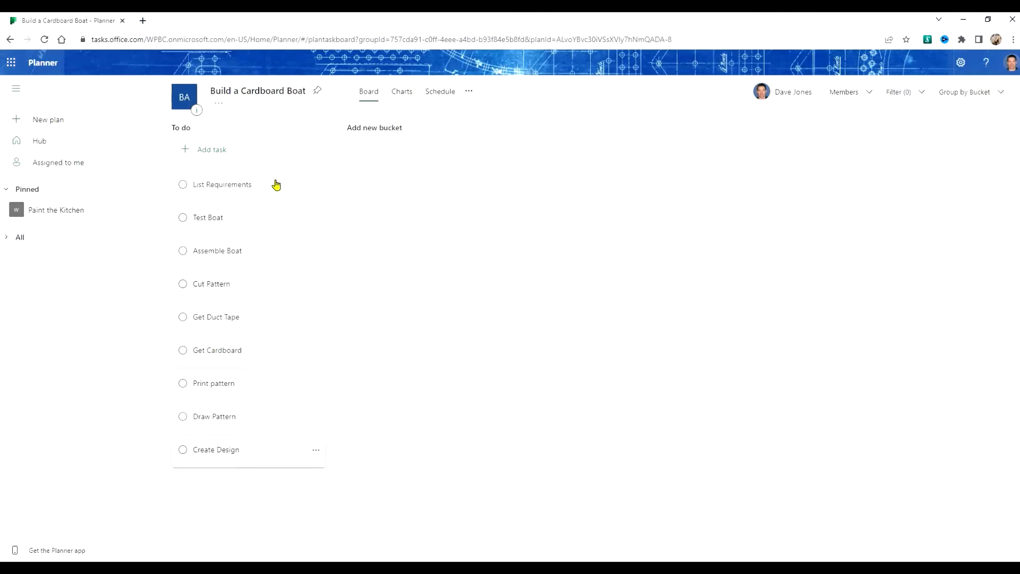
pyautogui.moveTo(236, 451); pyautogui.dragTo(241, 226)
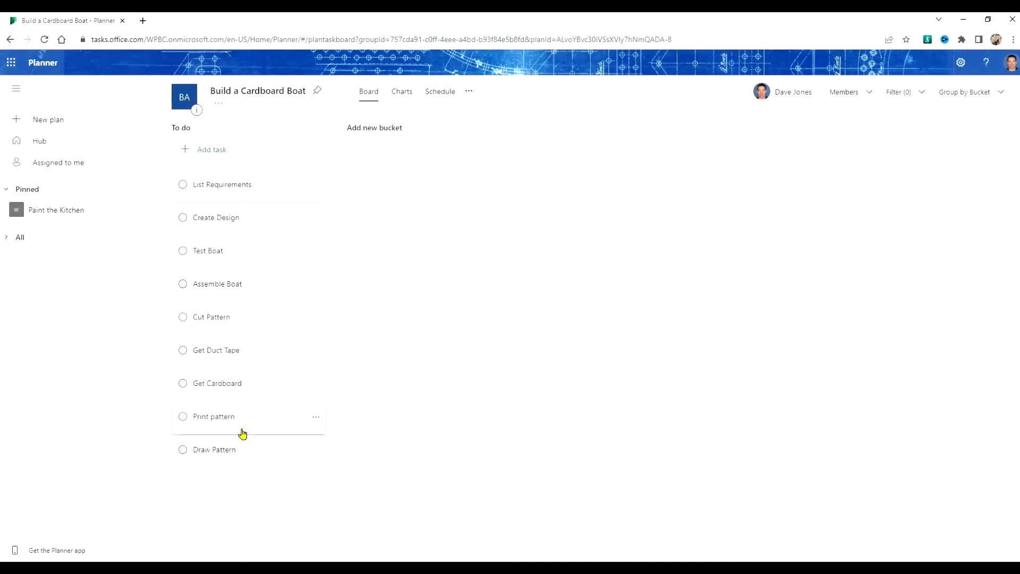
pyautogui.moveTo(254, 456)
pyautogui.mouseDown()
pyautogui.moveTo(241, 276)
pyautogui.moveTo(255, 263)
pyautogui.moveTo(252, 283)
pyautogui.mouseUp()
pyautogui.moveTo(245, 449); pyautogui.dragTo(250, 247)
pyautogui.moveTo(252, 449); pyautogui.dragTo(245, 395)
pyautogui.moveTo(246, 451); pyautogui.dragTo(243, 424)
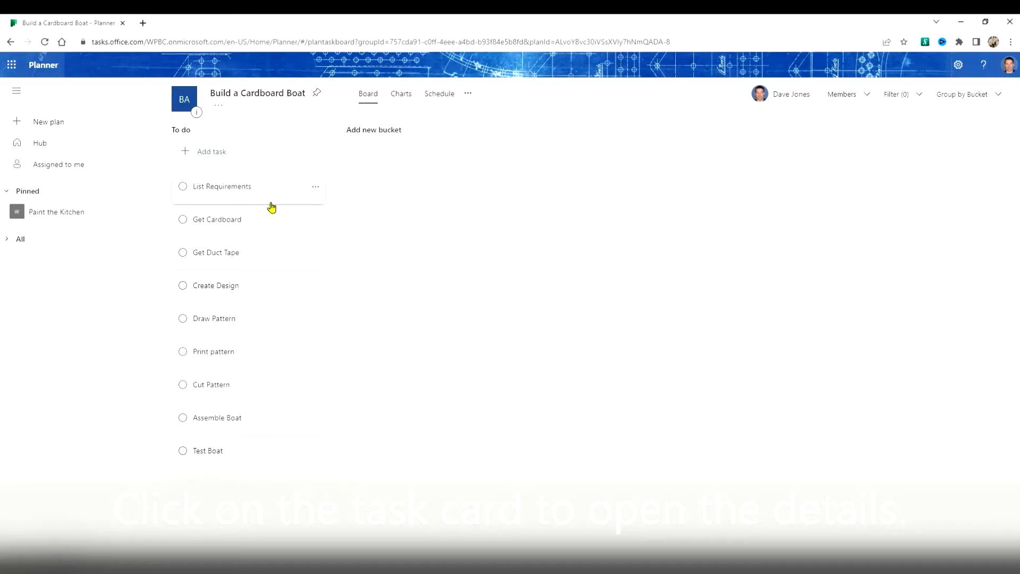
# Open the List Requirements task's details and assign it to the suggested team member.
pyautogui.click(207, 189)
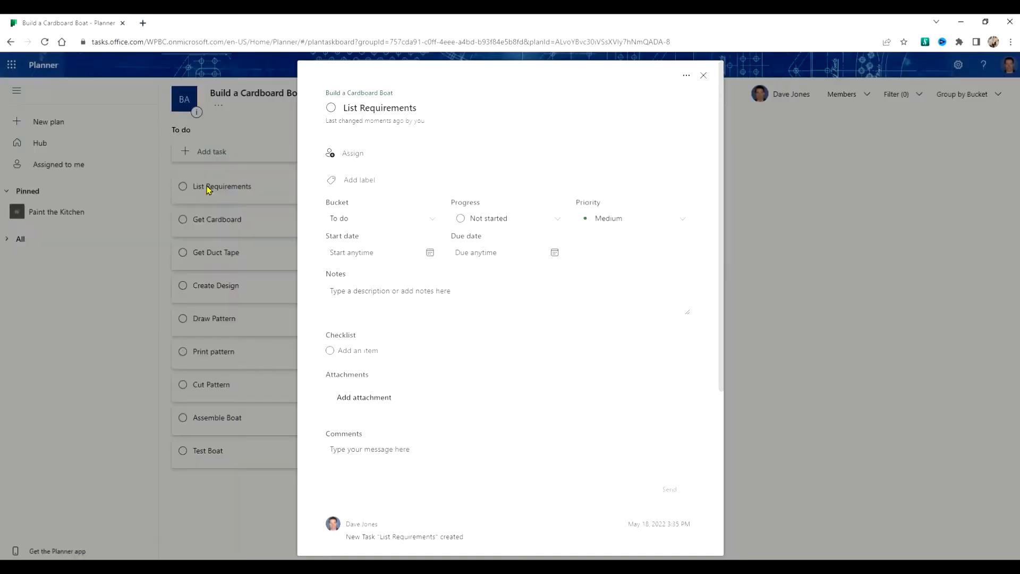
pyautogui.click(355, 154)
pyautogui.click(373, 221)
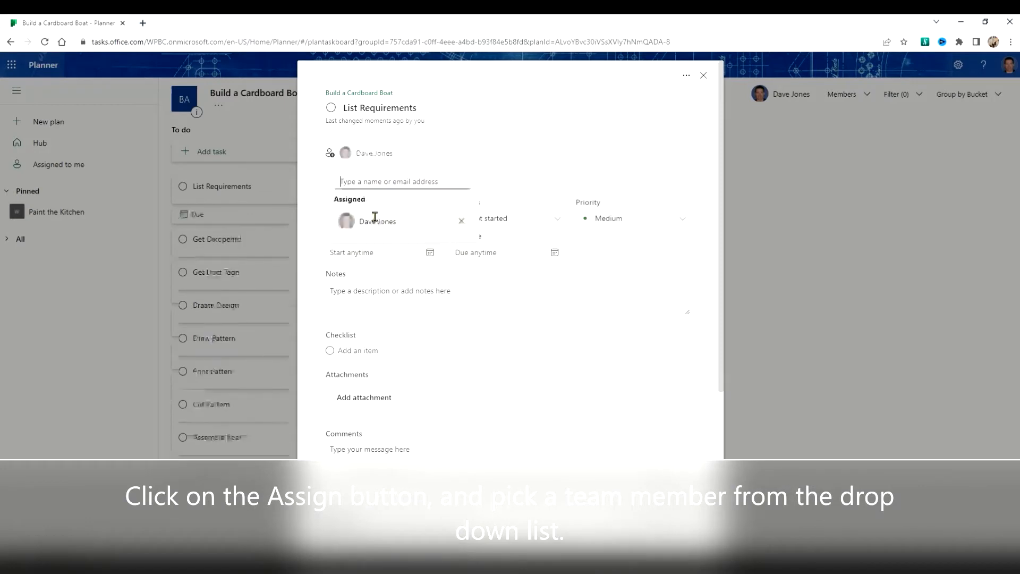
pyautogui.click(532, 149)
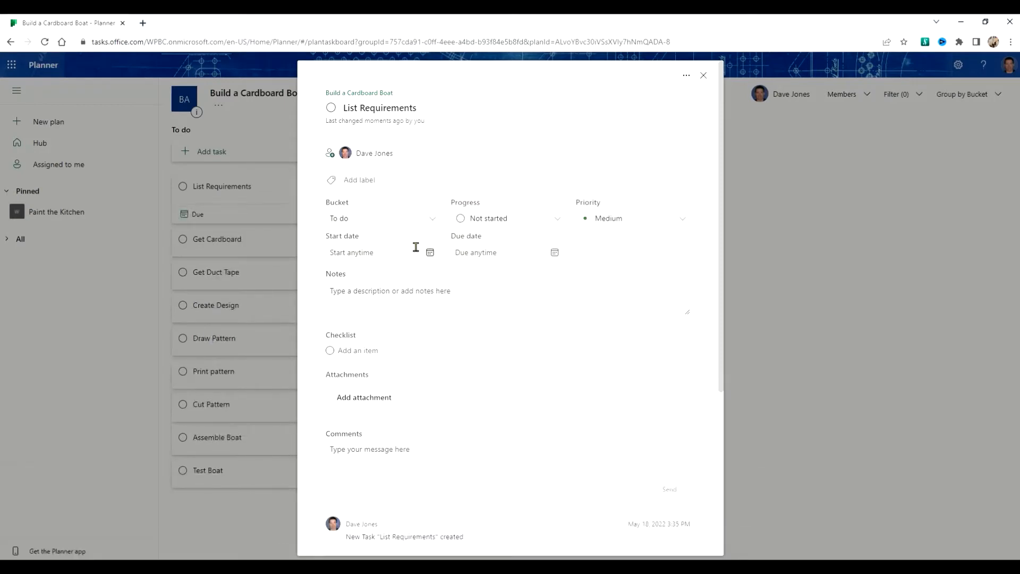
# Set the List Requirements task's start date to 05/19/2022 and due date to 05/23/2022, and close its details.
pyautogui.click(430, 254)
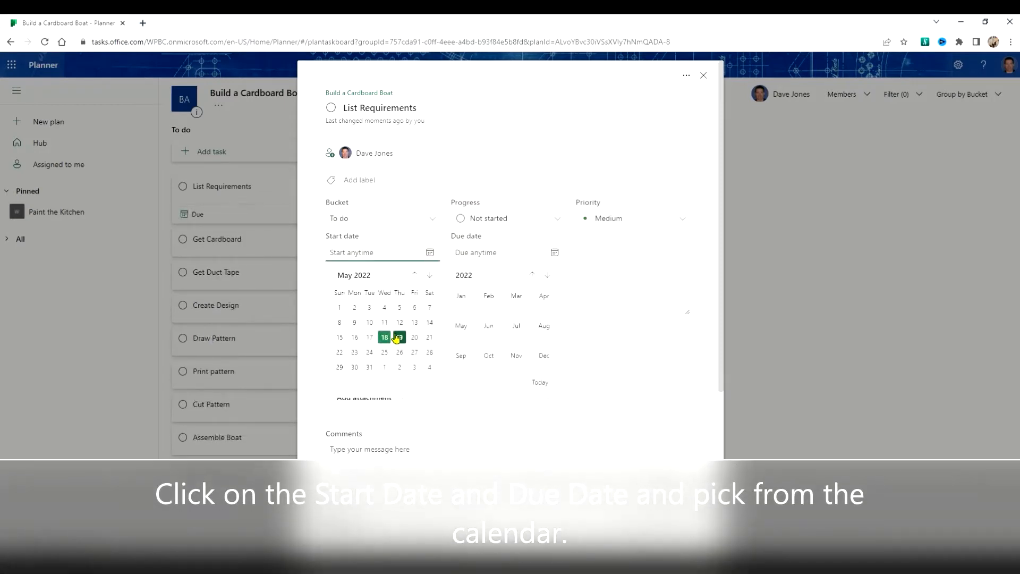
pyautogui.click(399, 340)
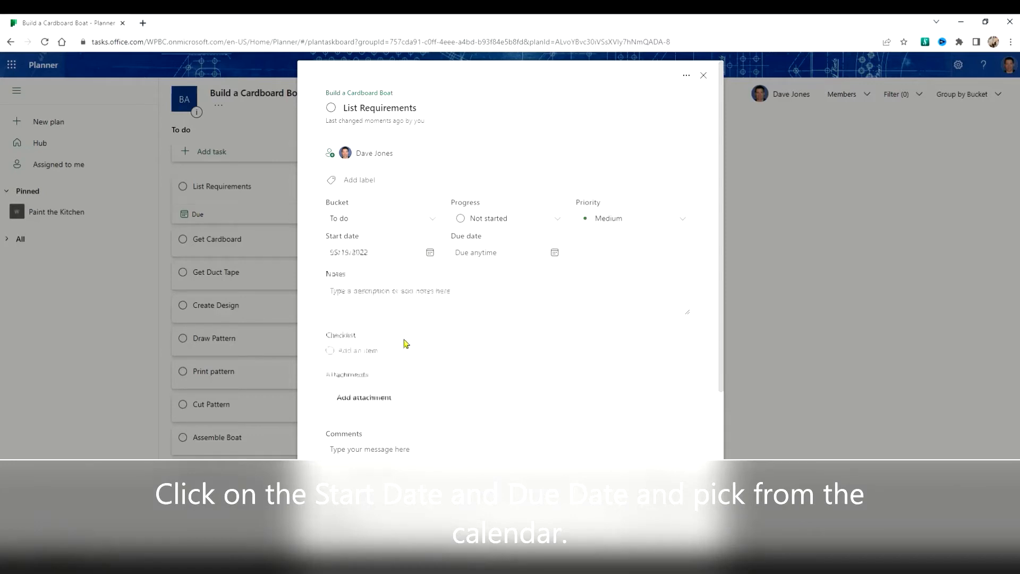
pyautogui.click(554, 254)
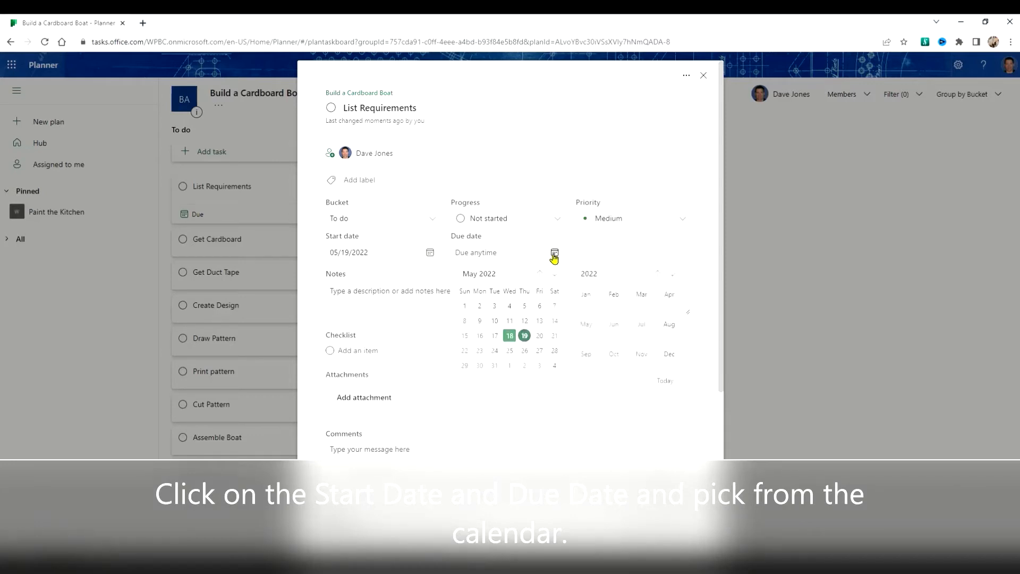
pyautogui.click(479, 354)
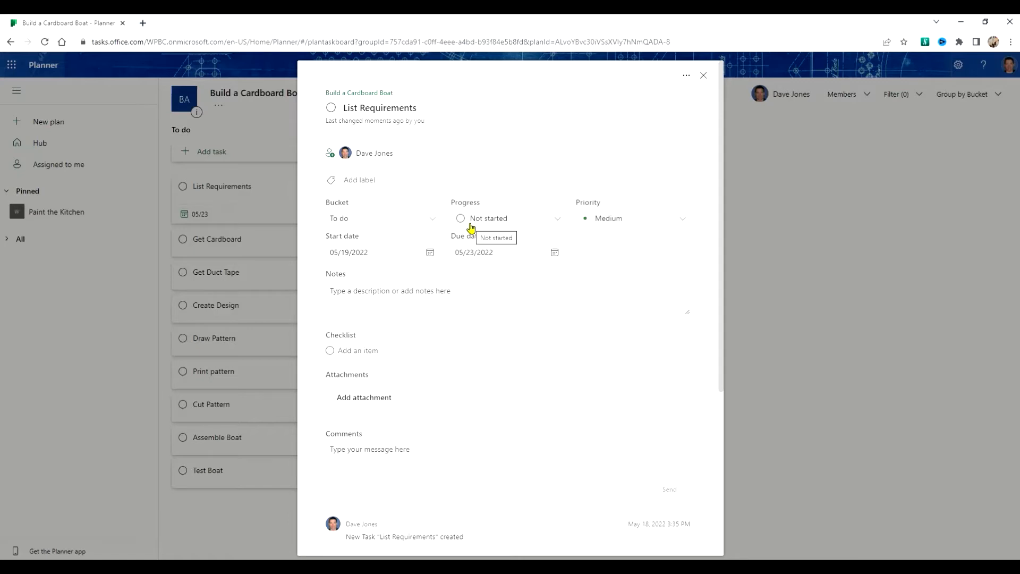
pyautogui.click(704, 76)
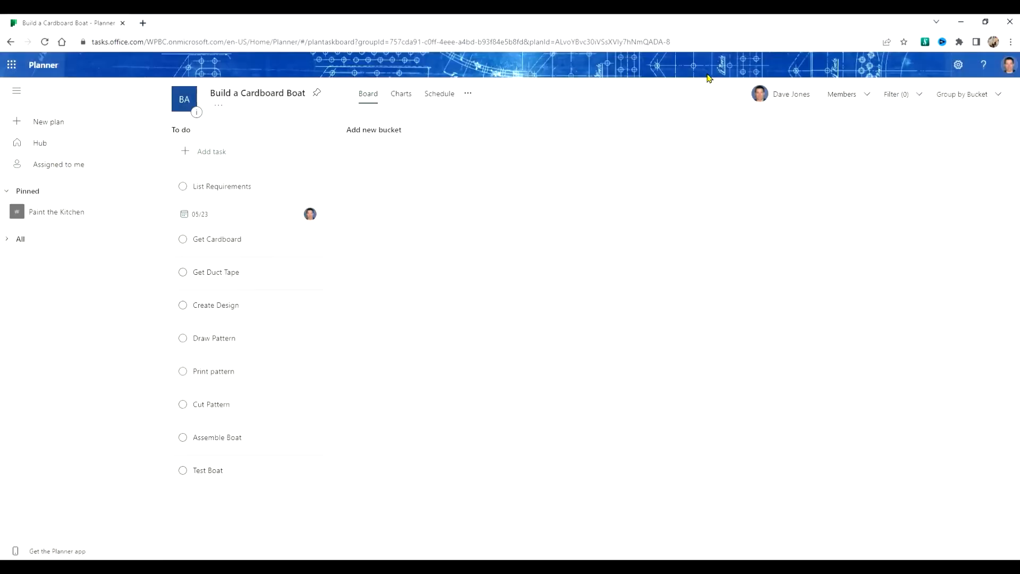
# Assign the Get Cardboard task to the suggested plan member and to a second person found by first name, who is a non-member.
pyautogui.click(257, 243)
pyautogui.click(348, 156)
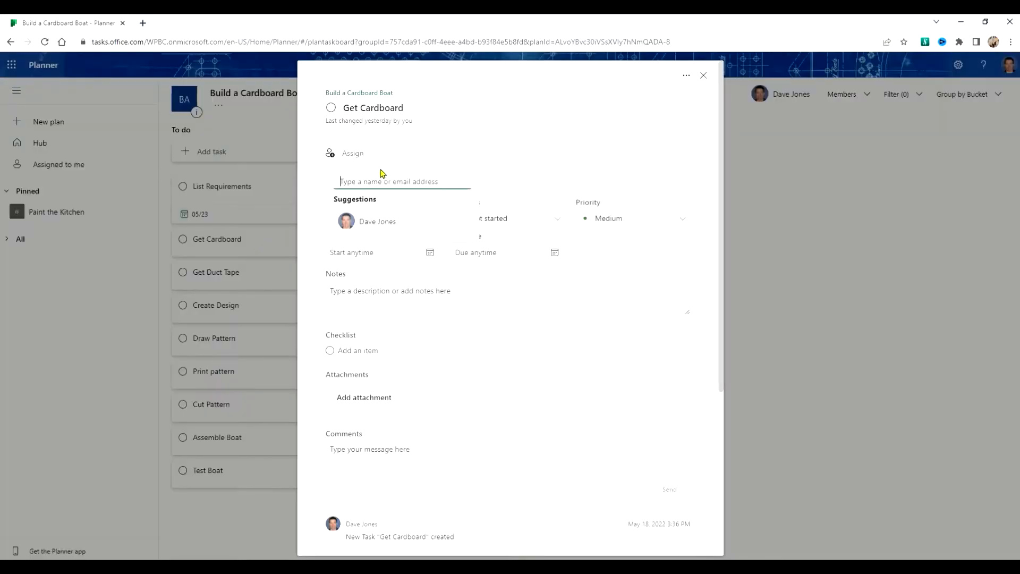
pyautogui.click(378, 229)
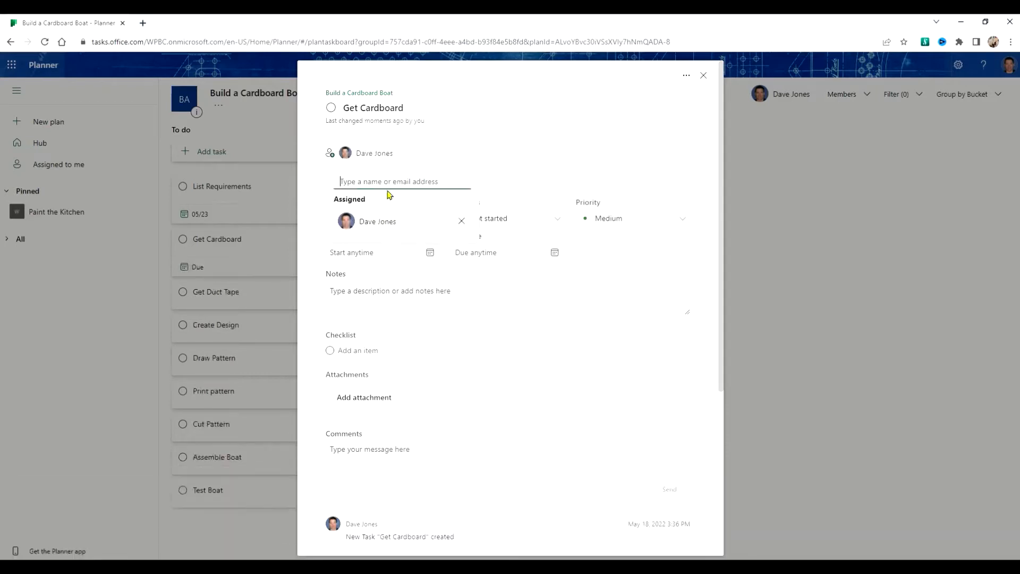
pyautogui.write('linda')
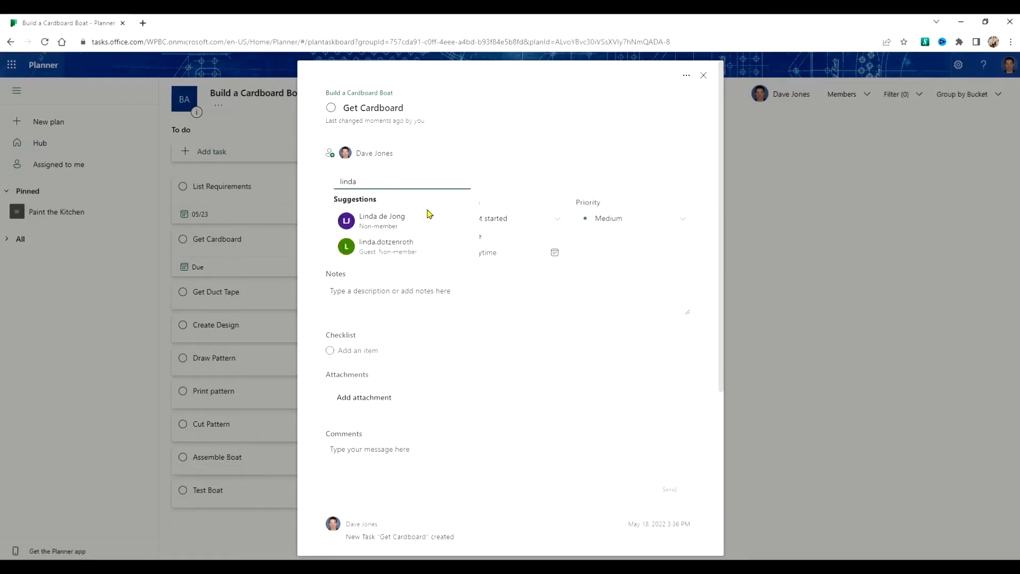
pyautogui.click(406, 226)
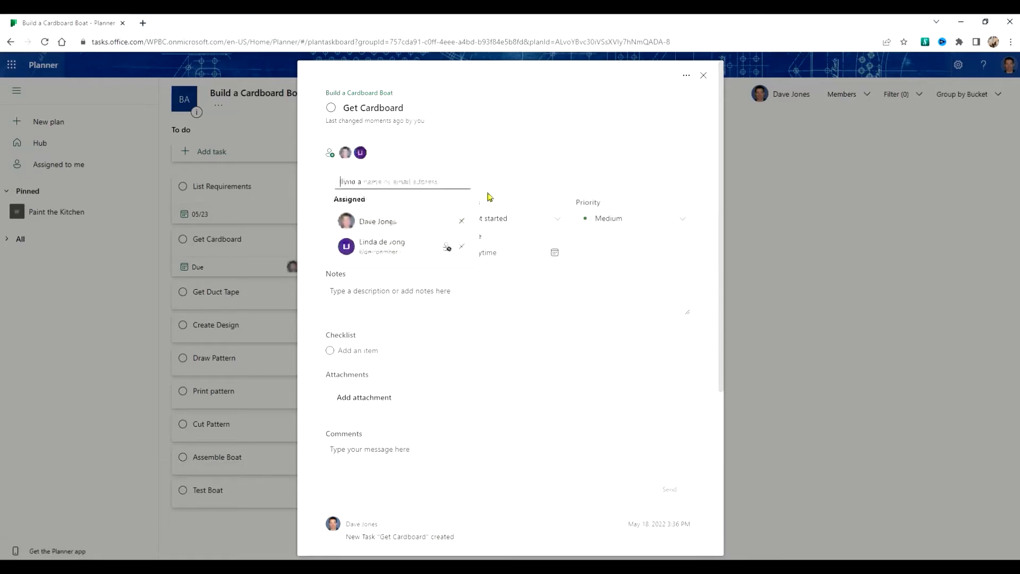
pyautogui.click(547, 165)
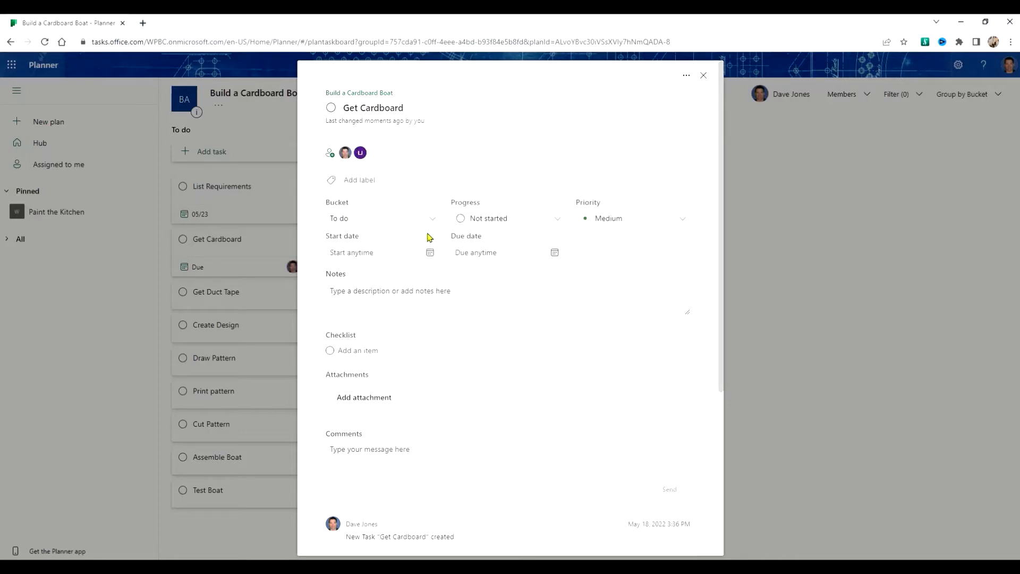
# Set the Get Cardboard task's start date to 05/20/2022 and due date to 05/24/2022, and close its details.
pyautogui.click(426, 255)
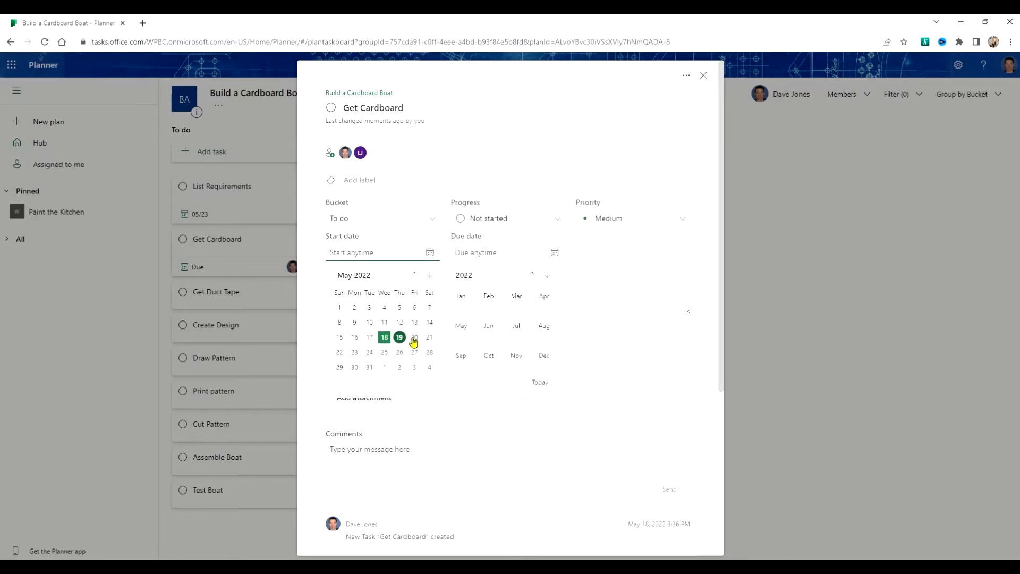
pyautogui.click(414, 338)
pyautogui.click(488, 253)
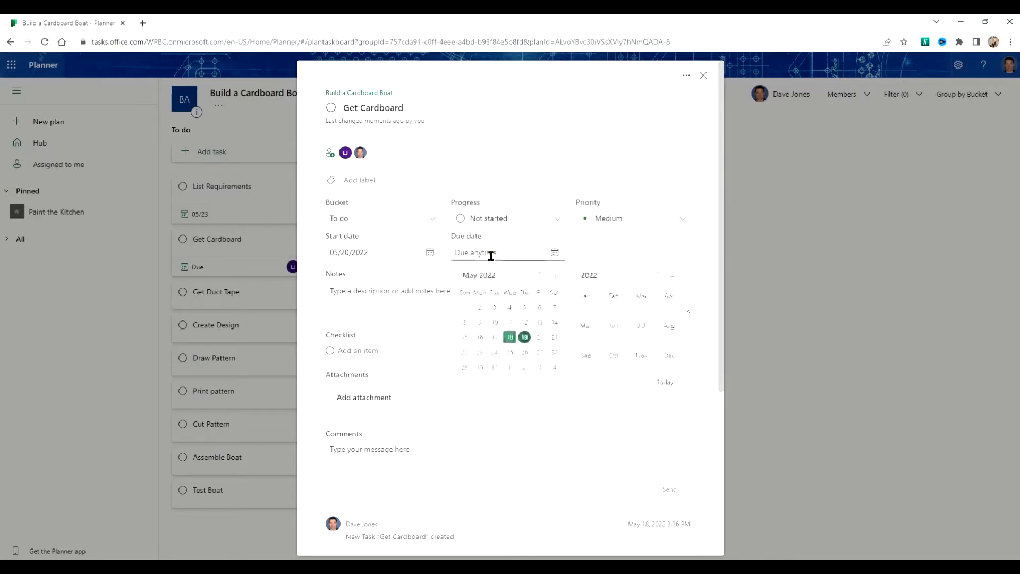
pyautogui.click(494, 352)
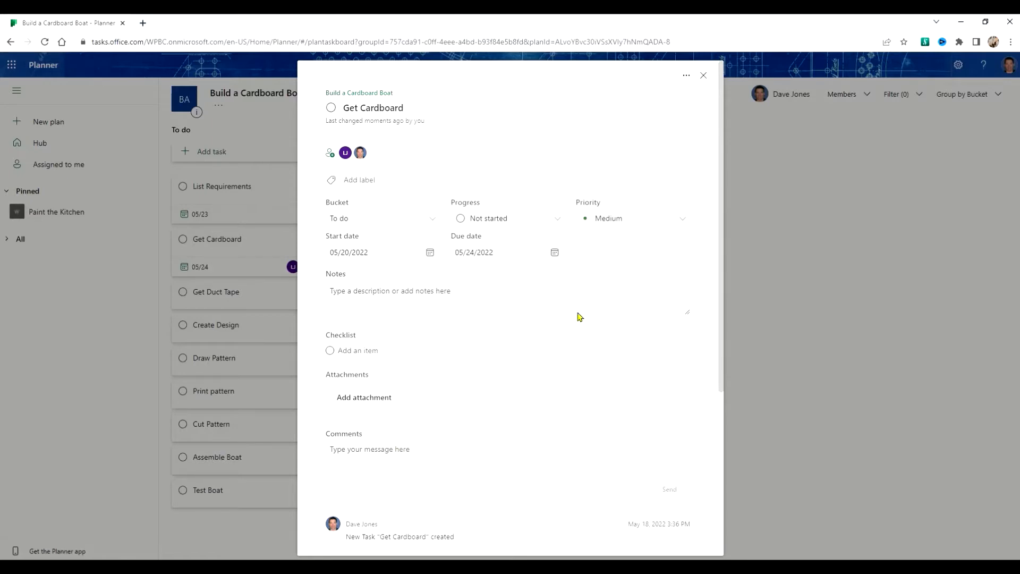
pyautogui.click(704, 75)
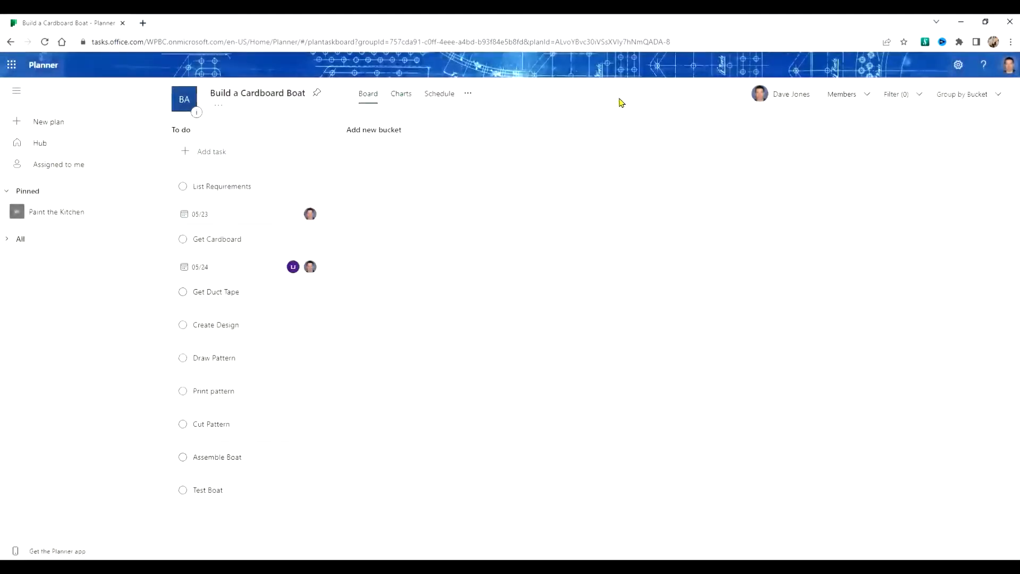
# Open the Get Duct Tape task's details and assign it to the non-member already working on Get Cardboard, searching by first name.
pyautogui.click(263, 293)
pyautogui.click(348, 153)
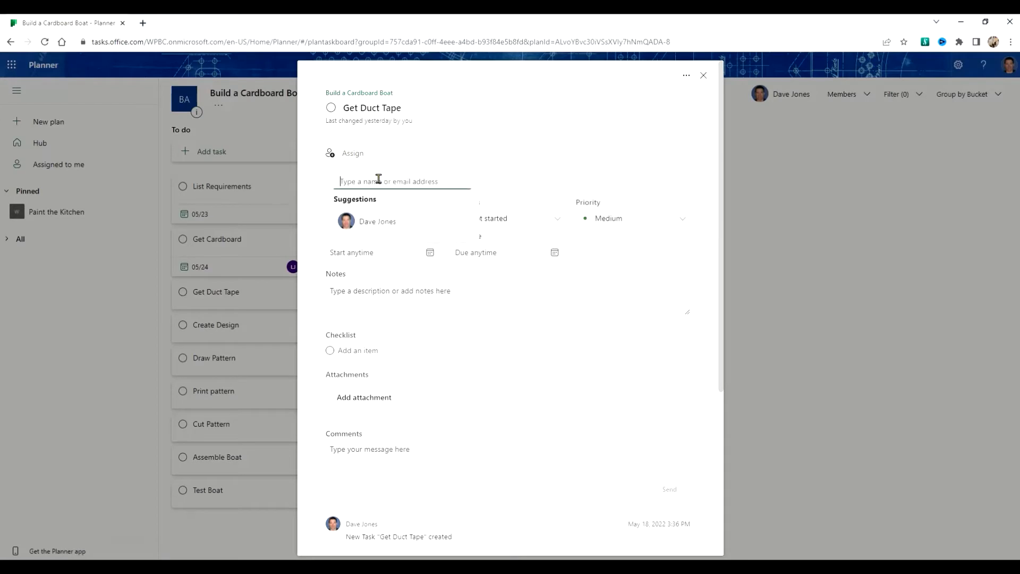
pyautogui.write('linda')
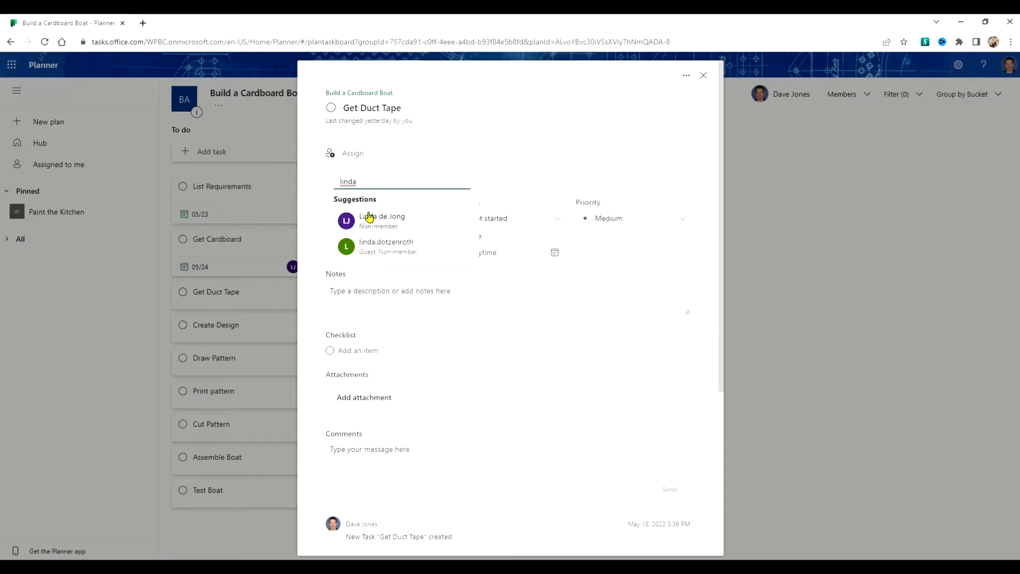
pyautogui.click(371, 218)
# Set the Get Duct Tape task's start date and due date both to 05/23/2022, and close its details.
pyautogui.click(372, 252)
pyautogui.click(355, 352)
pyautogui.click(540, 252)
pyautogui.click(479, 352)
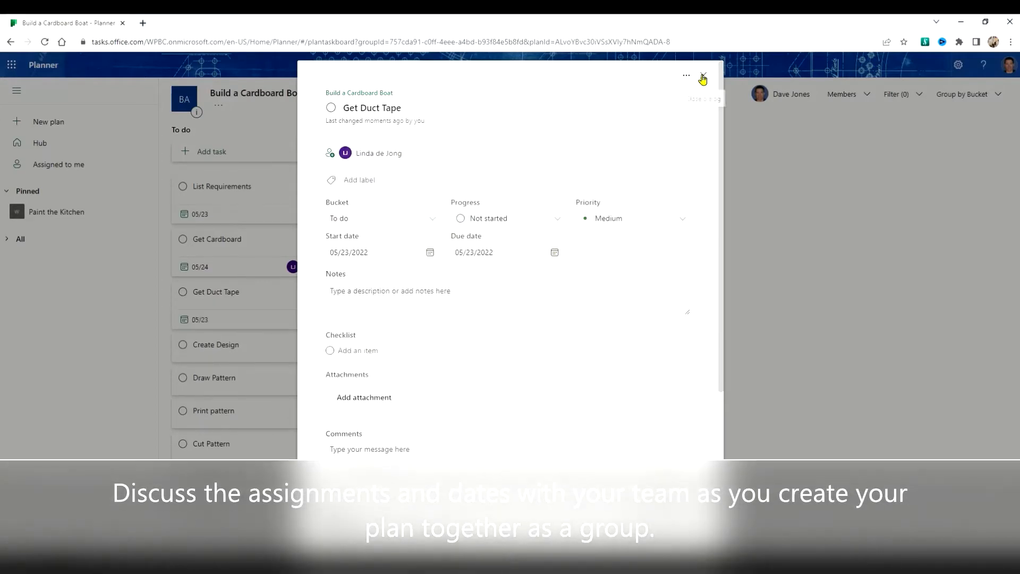
pyautogui.click(704, 75)
# Open the Create Design task's details and assign it to the same non-member, searching by first name.
pyautogui.click(265, 353)
pyautogui.click(352, 153)
pyautogui.write('linda')
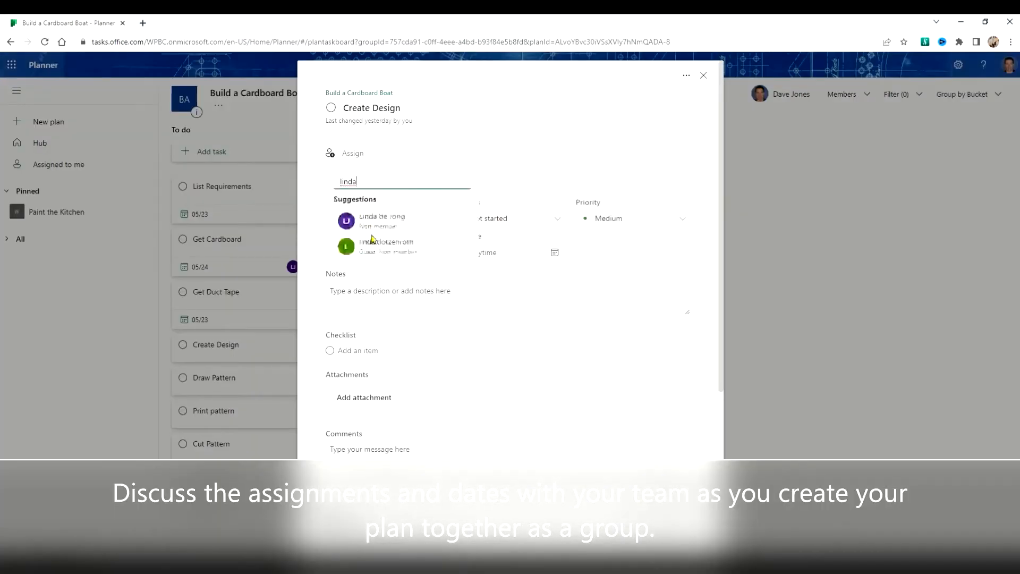
pyautogui.click(370, 218)
pyautogui.click(547, 108)
# Set the Create Design task's start date to 05/23/2022 and due date to 05/26/2022, and close its details.
pyautogui.click(382, 253)
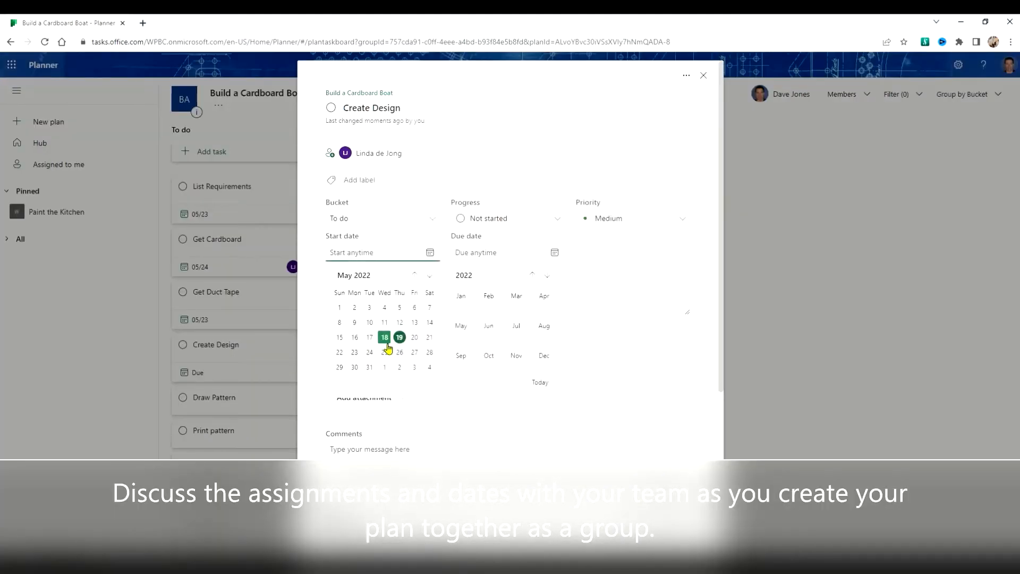
pyautogui.click(354, 353)
pyautogui.click(555, 252)
pyautogui.click(524, 352)
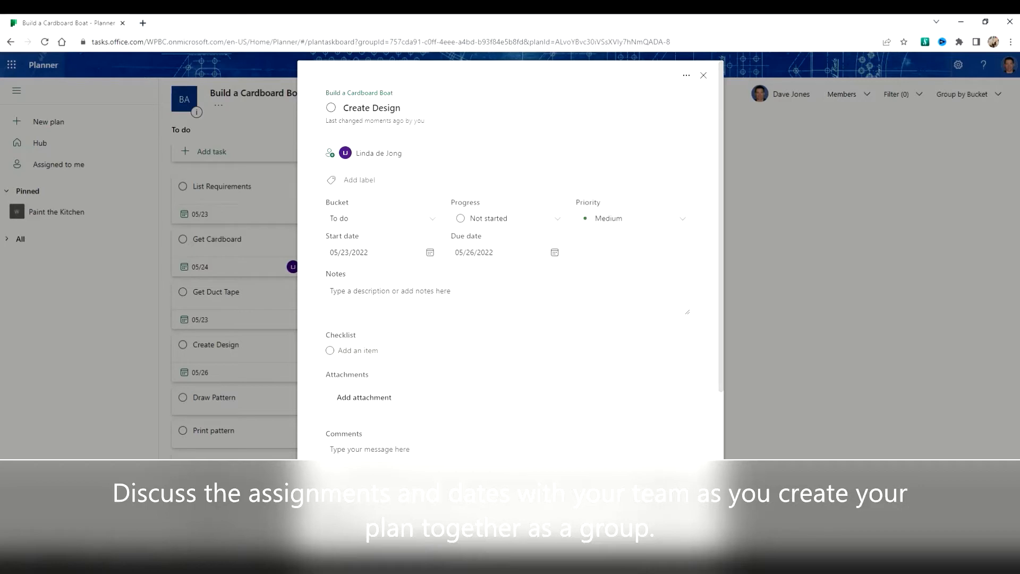
pyautogui.click(703, 75)
# Assign the Draw Pattern task to the suggested plan member, with start date 05/25/2022 and due date 05/27/2022.
pyautogui.click(214, 397)
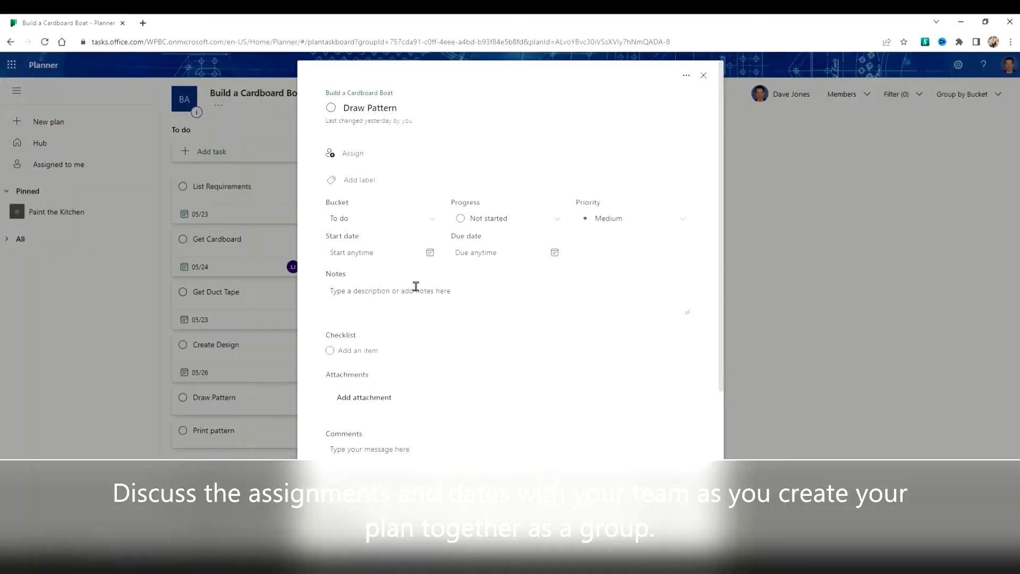
pyautogui.click(338, 154)
pyautogui.click(417, 250)
pyautogui.click(384, 352)
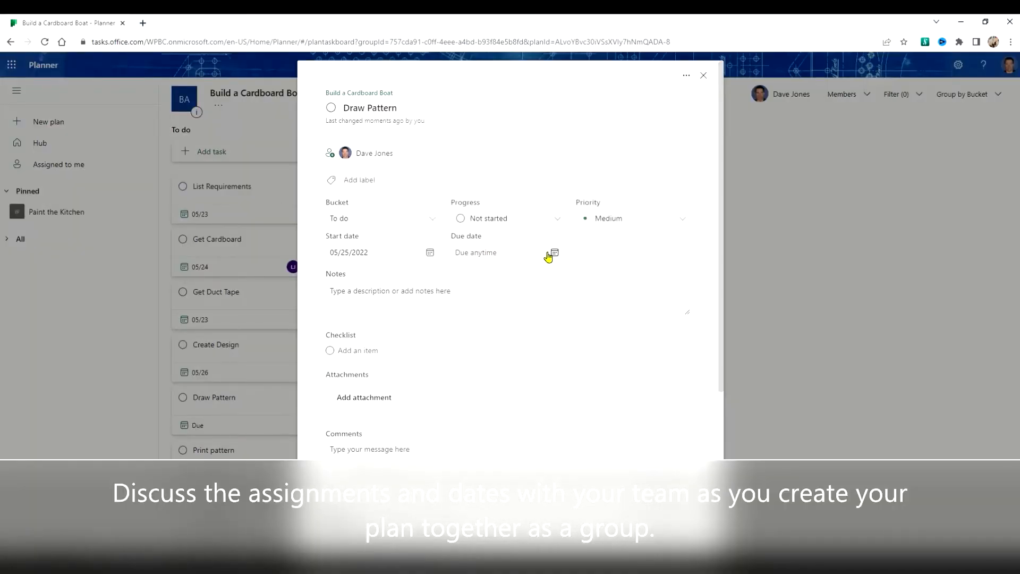
pyautogui.click(555, 252)
pyautogui.click(540, 352)
pyautogui.click(262, 461)
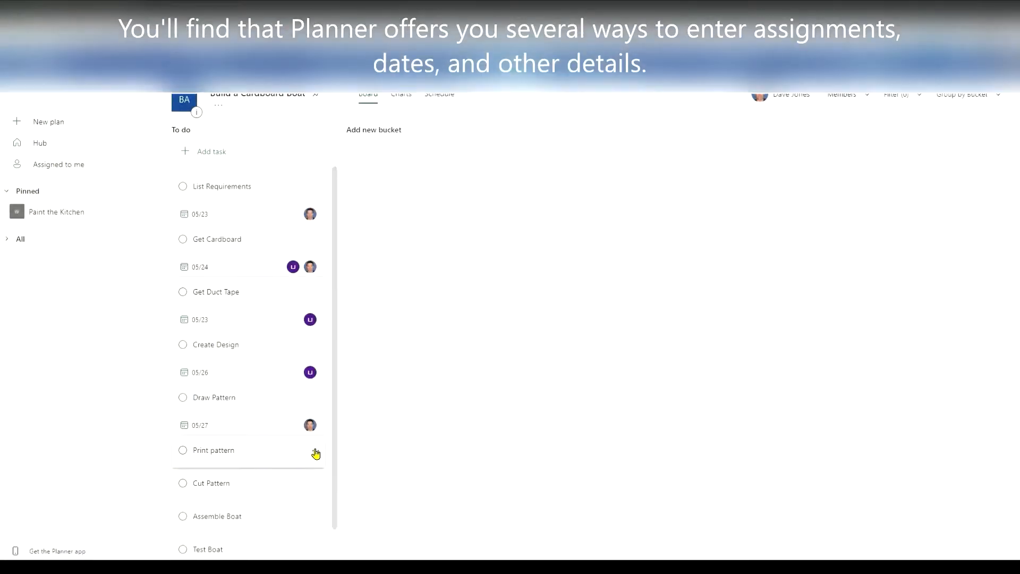
# Assign the Print pattern task to the suggested plan member directly from its card on the board.
pyautogui.click(315, 453)
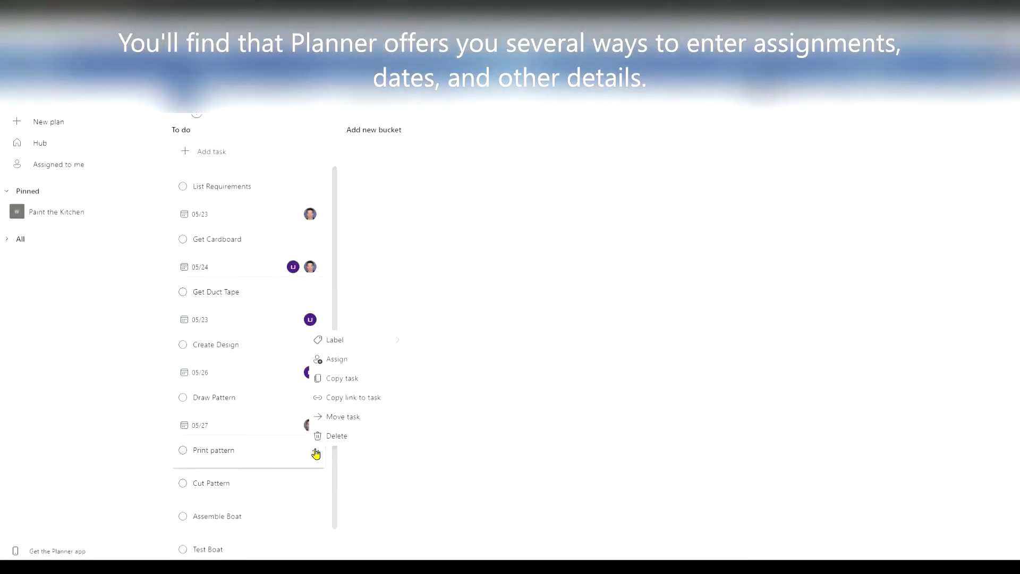
pyautogui.click(346, 363)
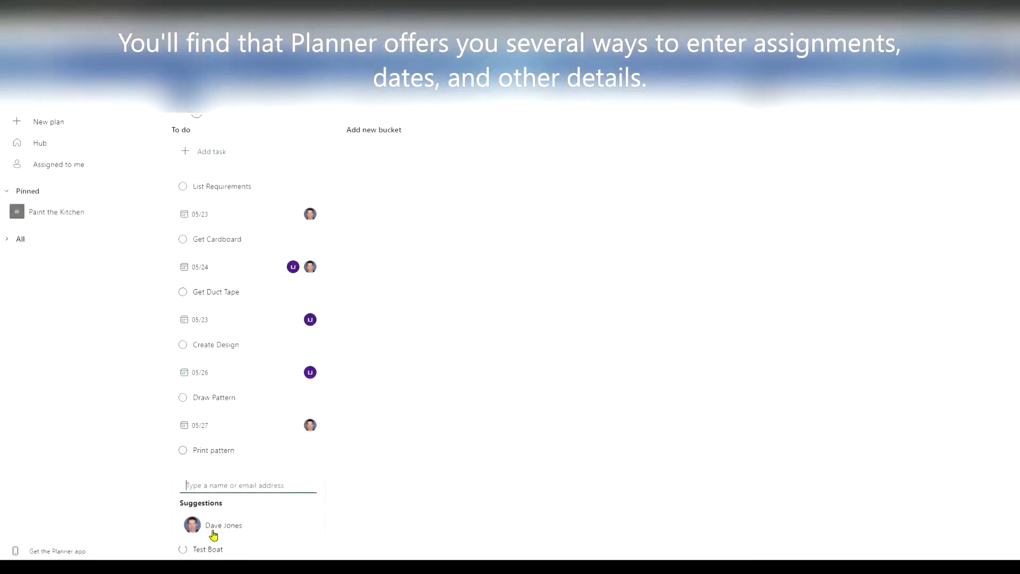
pyautogui.click(213, 531)
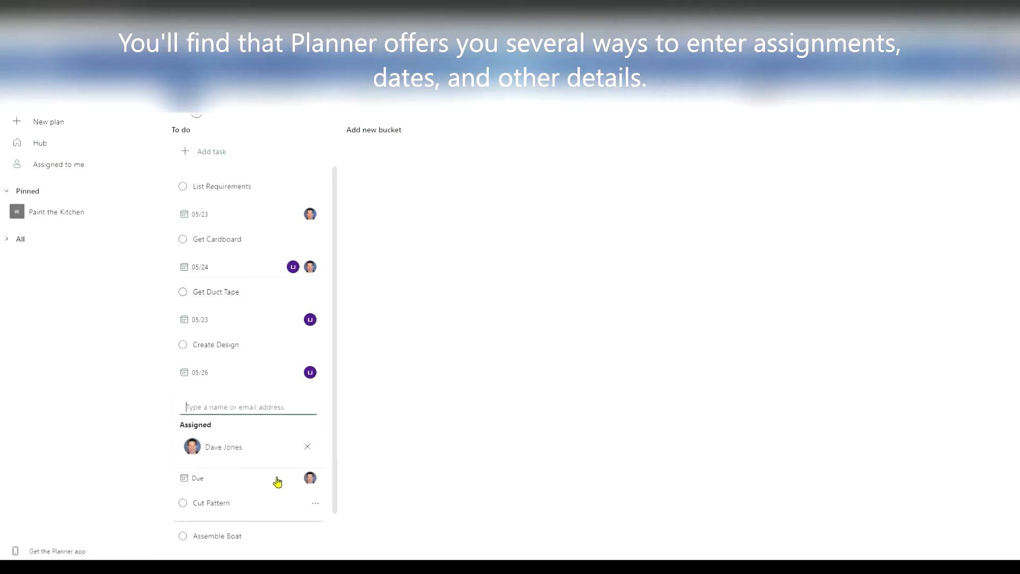
# Set the Print pattern task's start date to 05/26/2022 and due date to 05/27/2022 in its details, and close them.
pyautogui.click(238, 484)
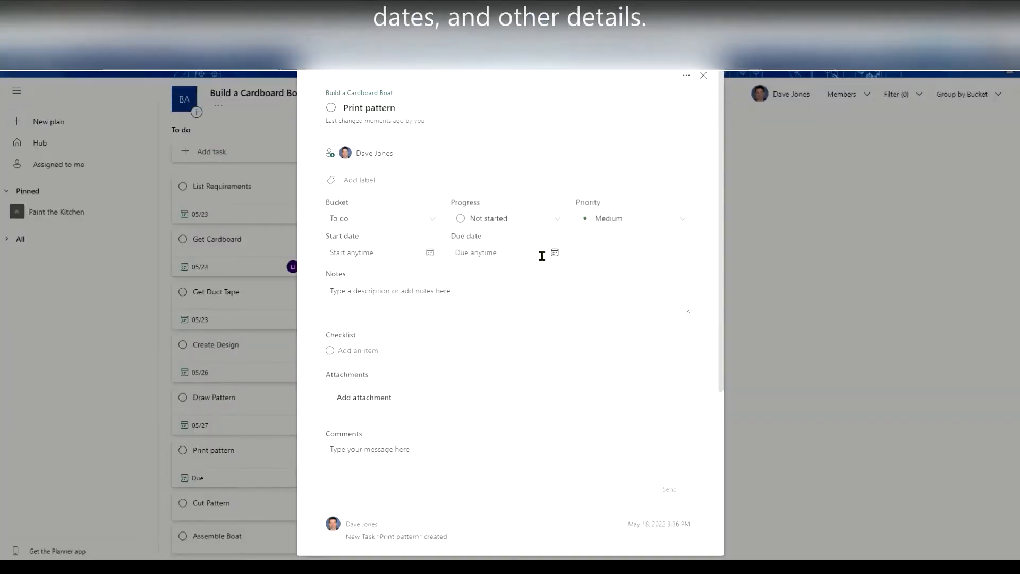
pyautogui.click(430, 253)
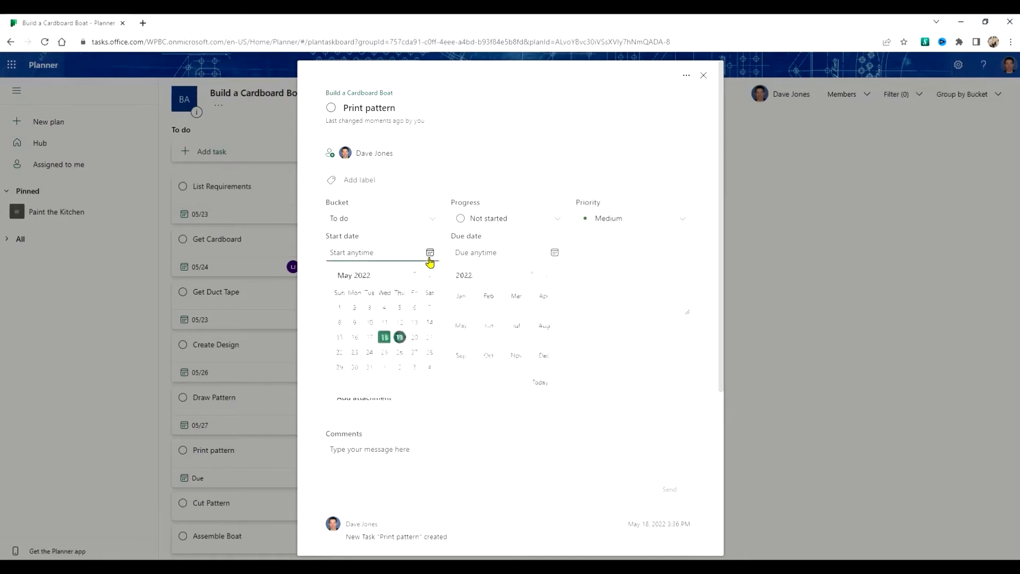
pyautogui.click(399, 352)
pyautogui.click(554, 253)
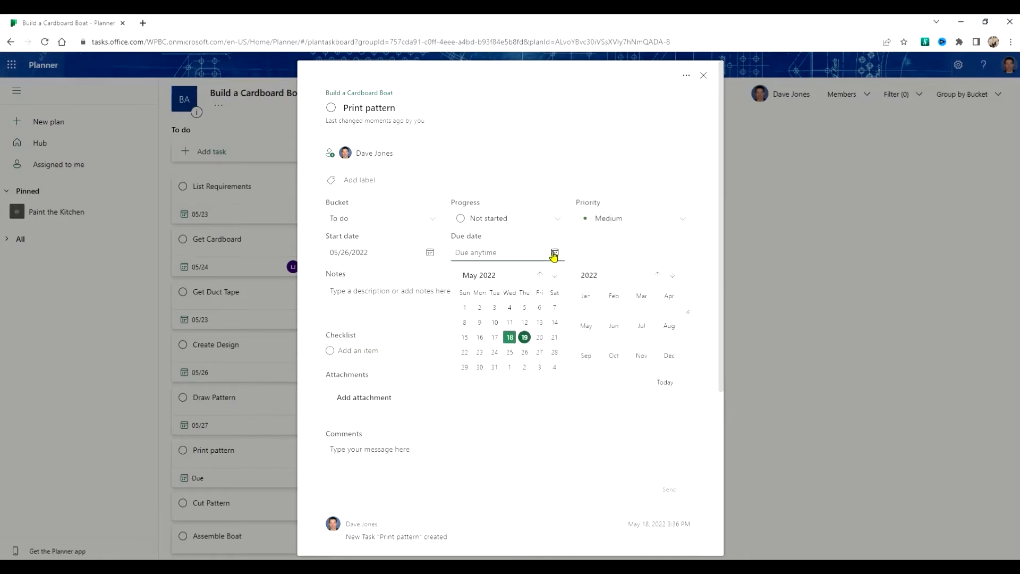
pyautogui.click(540, 354)
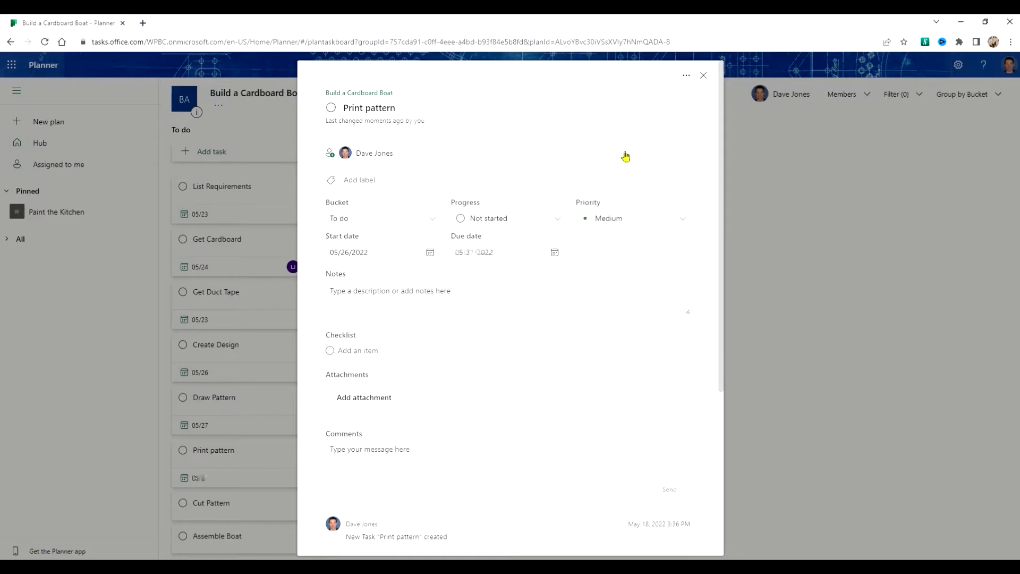
pyautogui.click(704, 75)
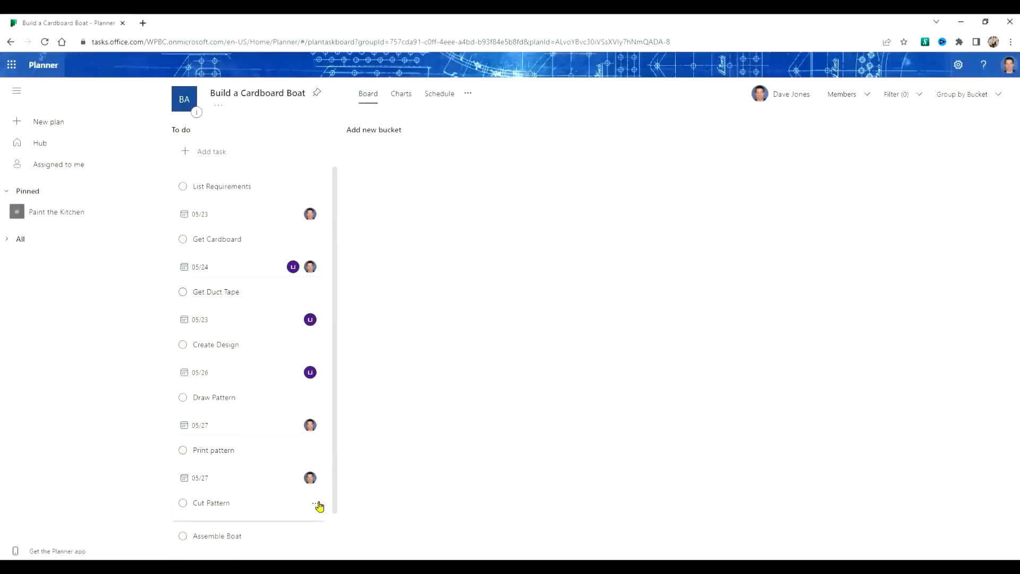
# From its board card, assign the Cut Pattern task to the non-member found by first name and set its due date to 05/30.
pyautogui.click(320, 507)
pyautogui.write('Lind')
pyautogui.click(219, 449)
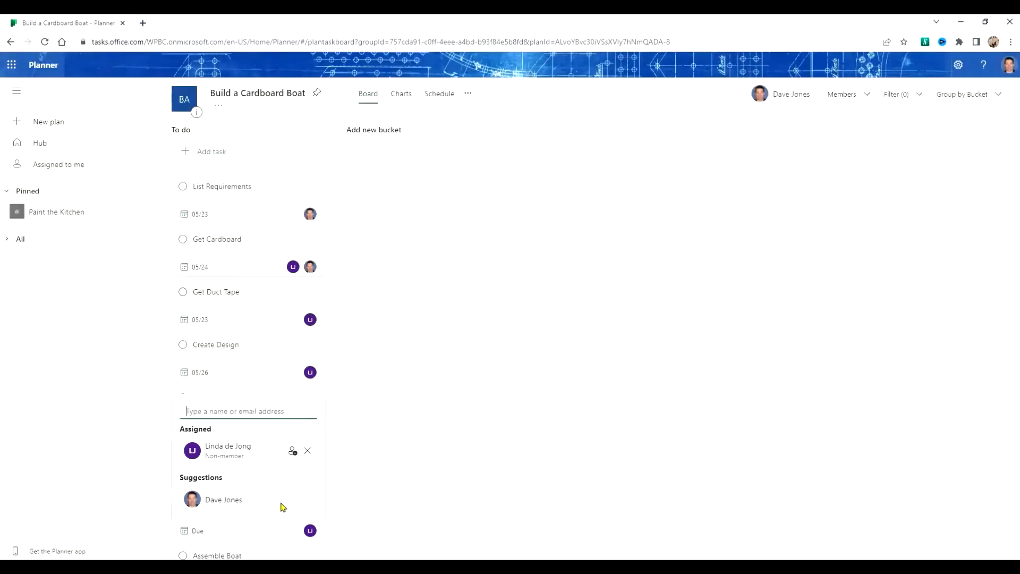
pyautogui.click(361, 474)
pyautogui.click(192, 531)
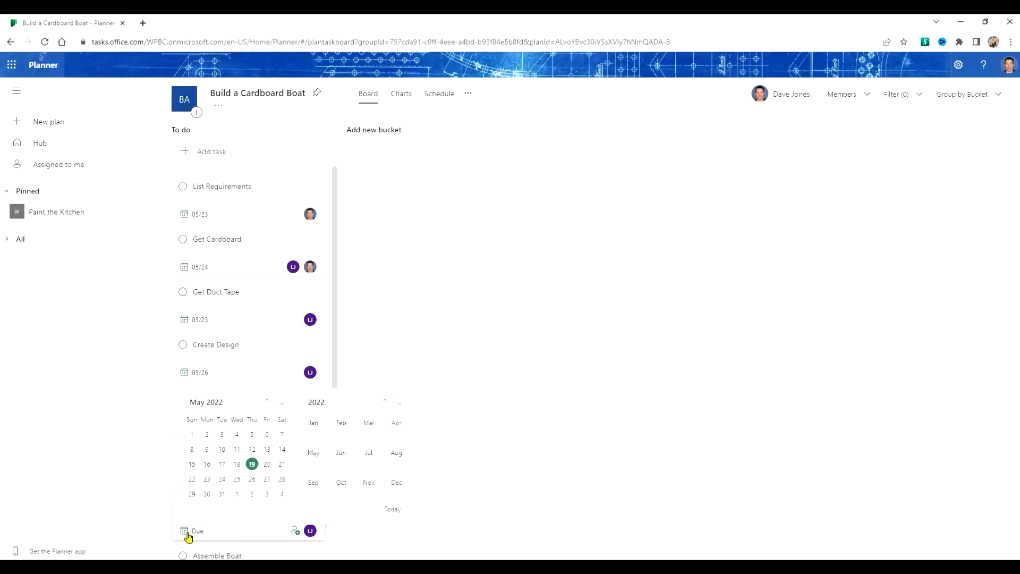
pyautogui.click(212, 496)
# Assign the Assemble Boat task to the plan member and the non-member, and set its due date to 06/01.
pyautogui.moveTo(335, 474); pyautogui.dragTo(335, 539)
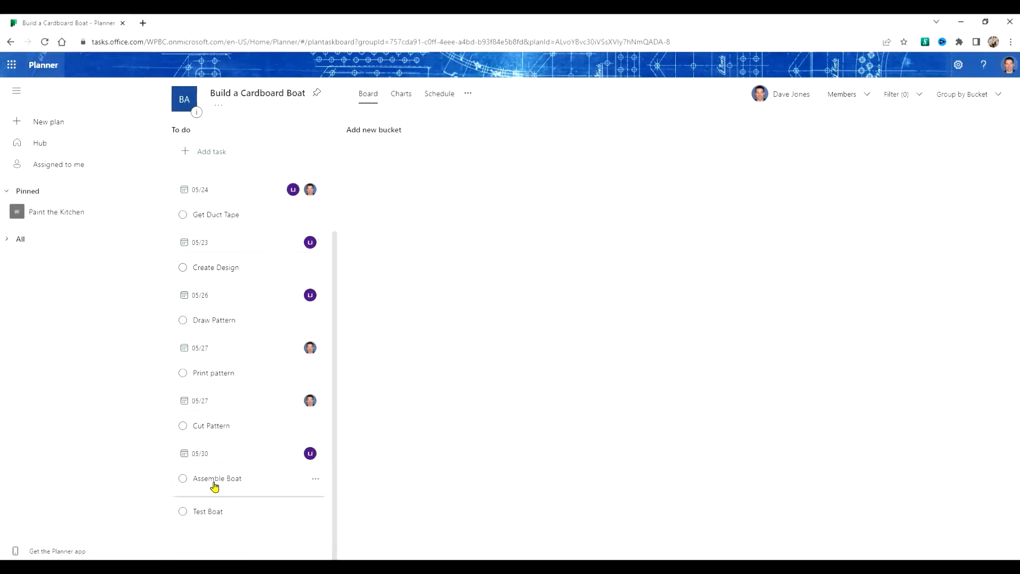
pyautogui.click(214, 484)
pyautogui.click(348, 156)
pyautogui.click(366, 221)
pyautogui.click(371, 182)
pyautogui.write('linda')
pyautogui.click(367, 223)
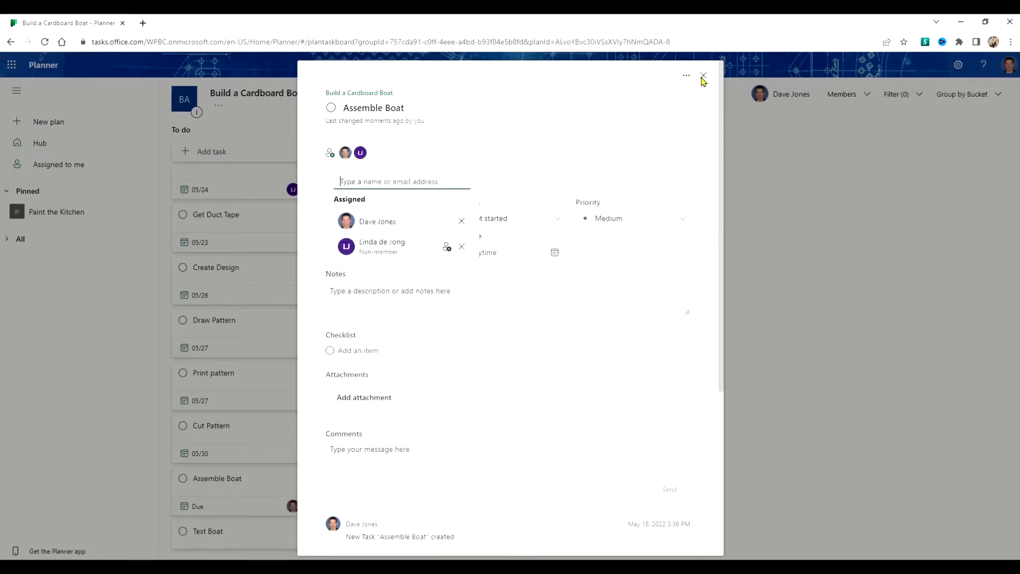
pyautogui.click(703, 74)
pyautogui.click(192, 508)
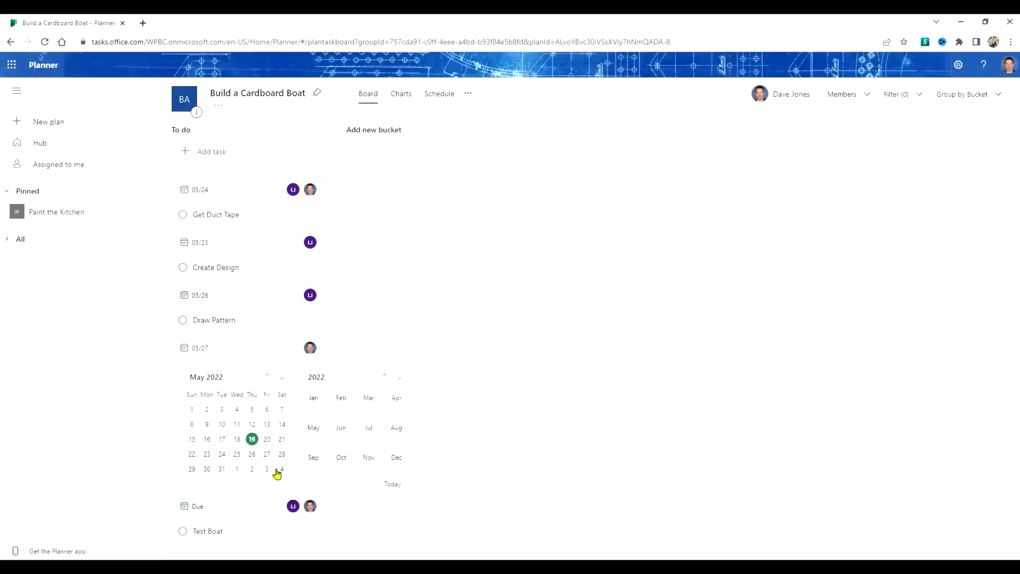
pyautogui.click(237, 471)
# Assign the Test Boat task to both the suggested plan member and the non-member found by first name.
pyautogui.click(313, 534)
pyautogui.click(339, 447)
pyautogui.rightClick(247, 497)
pyautogui.click(212, 502)
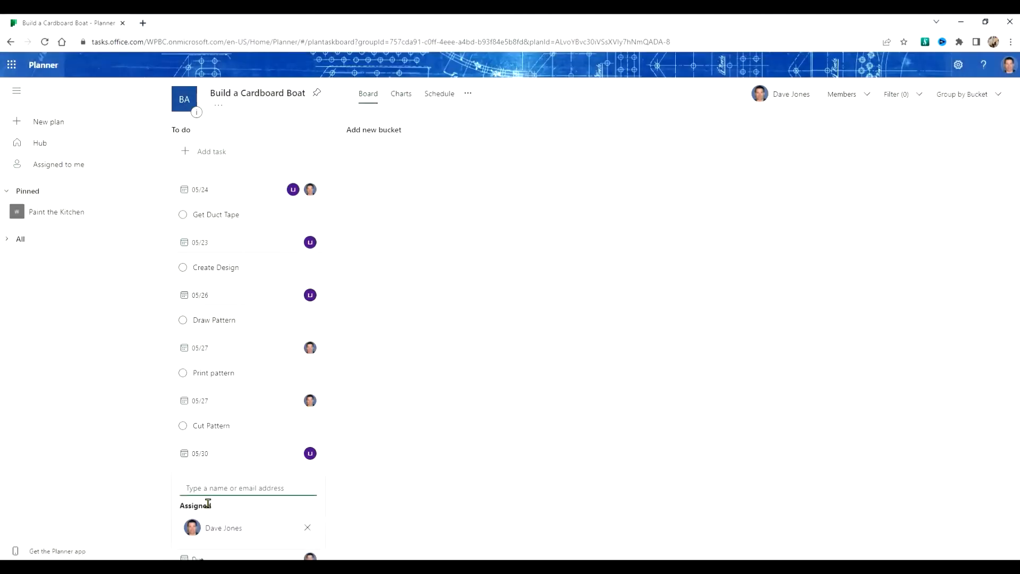
pyautogui.write('linda')
pyautogui.click(247, 501)
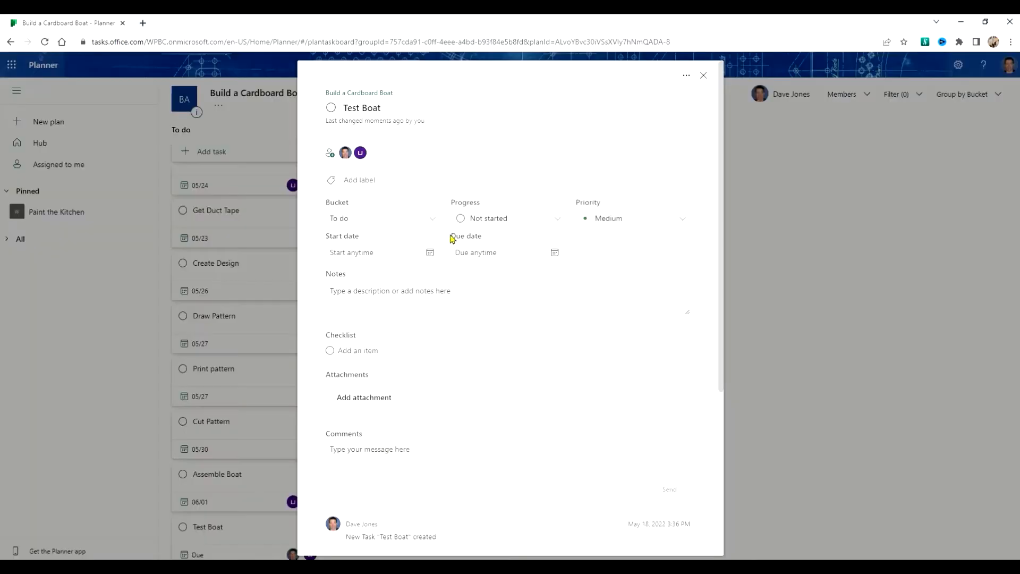
# Set the Test Boat task's start date to 05/26/2022 and due date to 05/27/2022, and close its details.
pyautogui.click(428, 254)
pyautogui.click(398, 353)
pyautogui.click(554, 253)
pyautogui.click(539, 350)
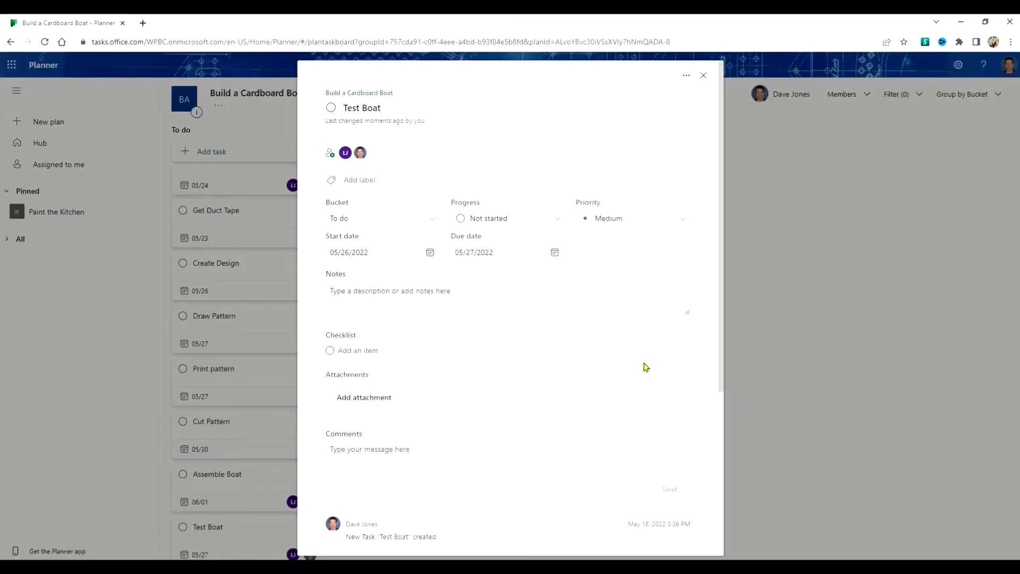
pyautogui.click(703, 75)
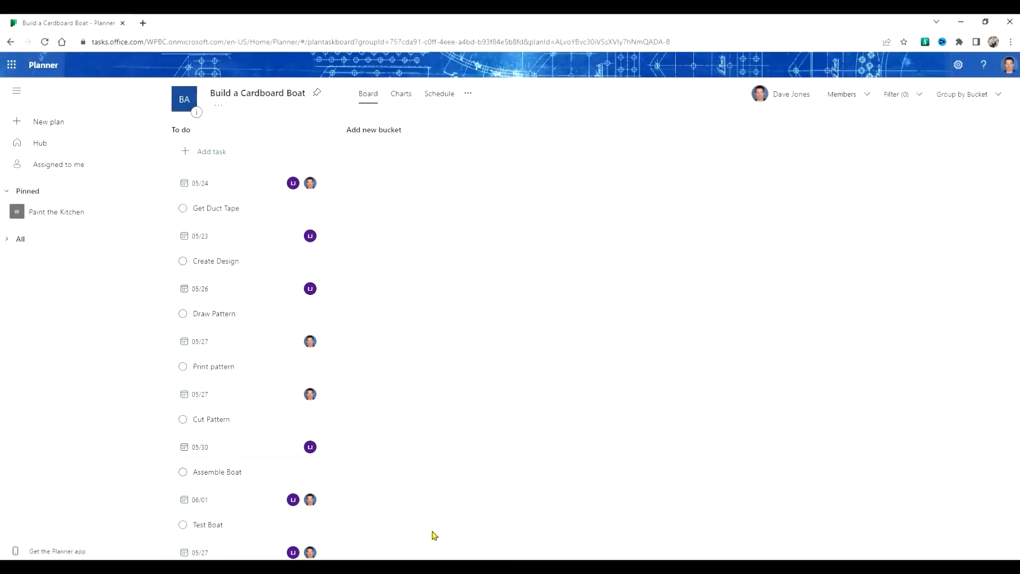
# Start a new task in the To do bucket named "Hand in the project".
pyautogui.click(201, 155)
pyautogui.write('Hand i')
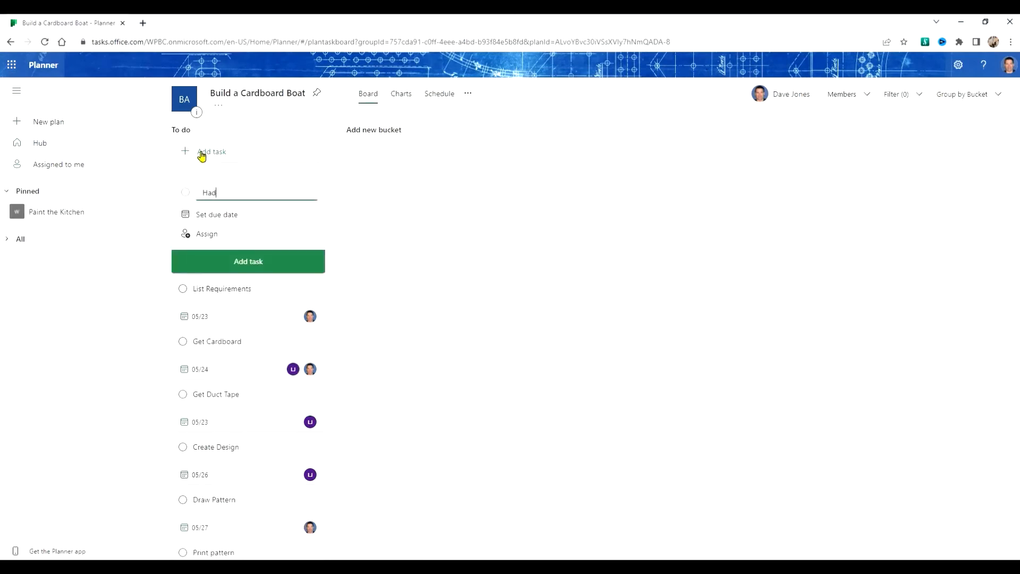
pyautogui.write('n')
pyautogui.press('BackSpace')
pyautogui.press('BackSpace')
pyautogui.press('BackSpace')
pyautogui.press('BackSpace')
pyautogui.write('Hand in the project')
# Assign the new "Hand in the project" task to the plan member and the non-member, and pick a due date for it.
pyautogui.click(207, 236)
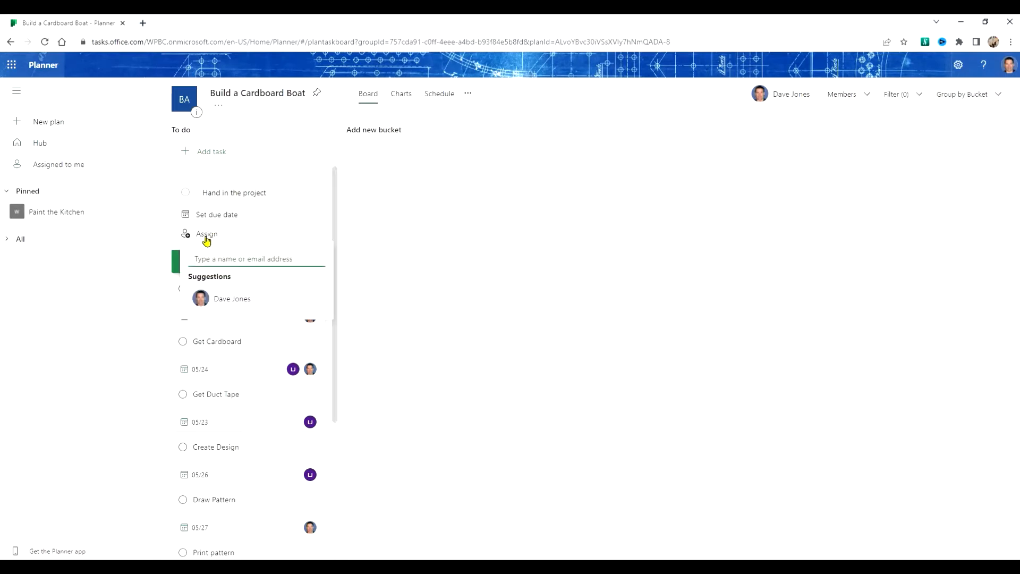
pyautogui.click(229, 298)
pyautogui.click(223, 261)
pyautogui.write('linda')
pyautogui.click(217, 301)
pyautogui.click(161, 267)
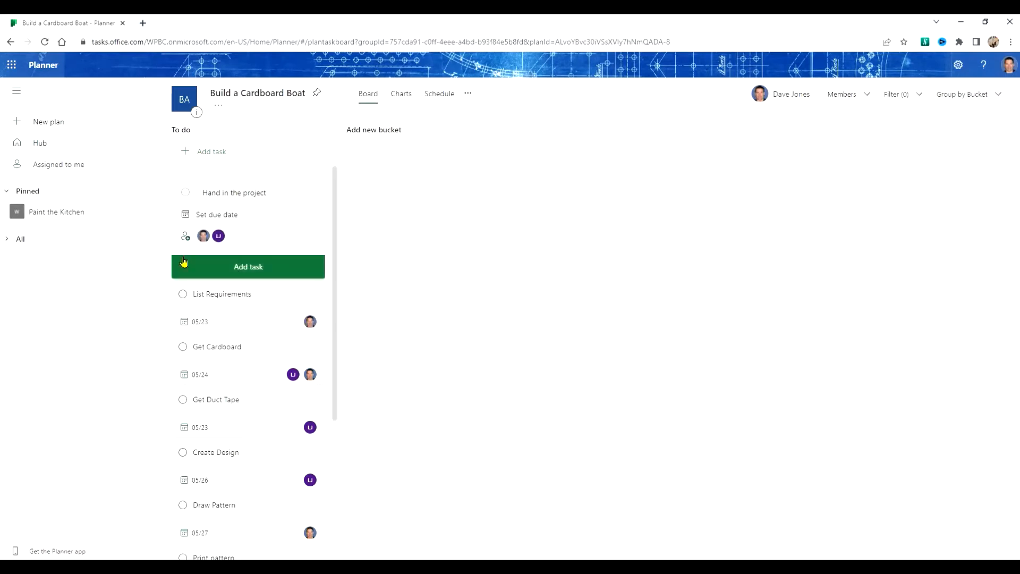
pyautogui.click(217, 218)
pyautogui.click(269, 313)
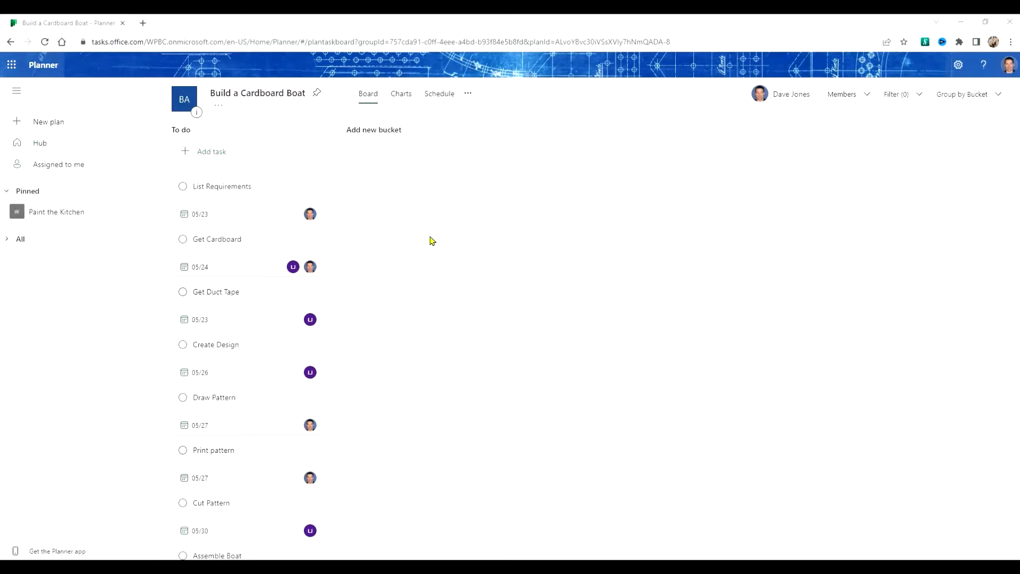
# In the plan's schedule, move Draw Pattern to May 27–29 and Test Boat to the Thursday and Friday after Assemble Boat.
pyautogui.click(436, 96)
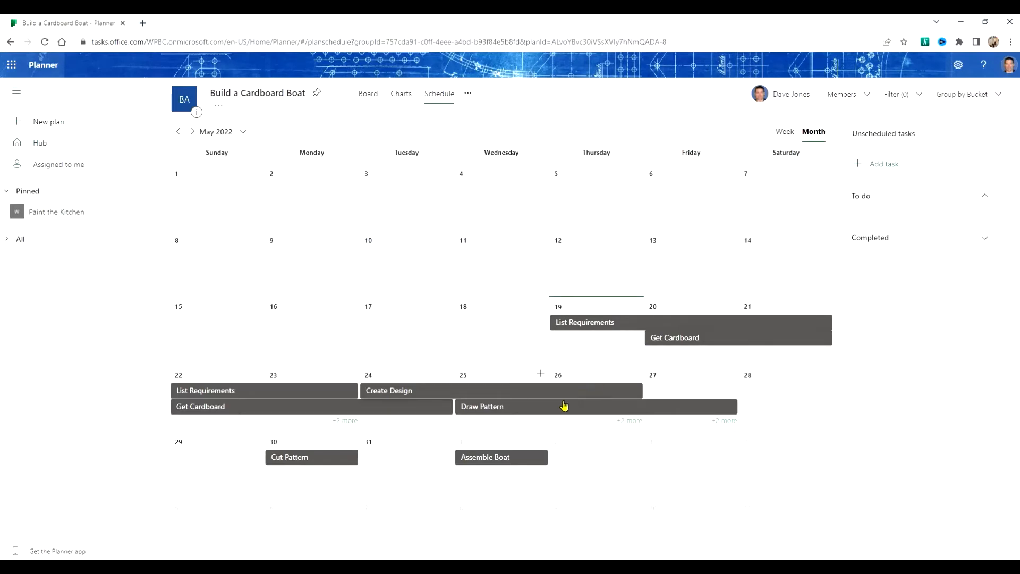
pyautogui.moveTo(564, 406)
pyautogui.mouseDown()
pyautogui.moveTo(712, 412)
pyautogui.moveTo(772, 372)
pyautogui.moveTo(752, 387)
pyautogui.mouseUp()
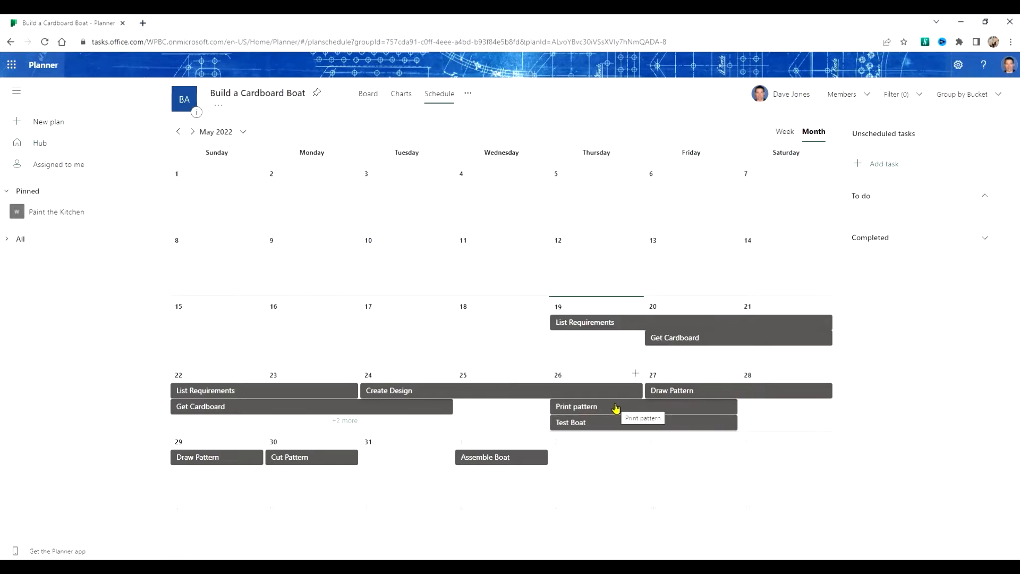
pyautogui.moveTo(615, 426); pyautogui.dragTo(616, 460)
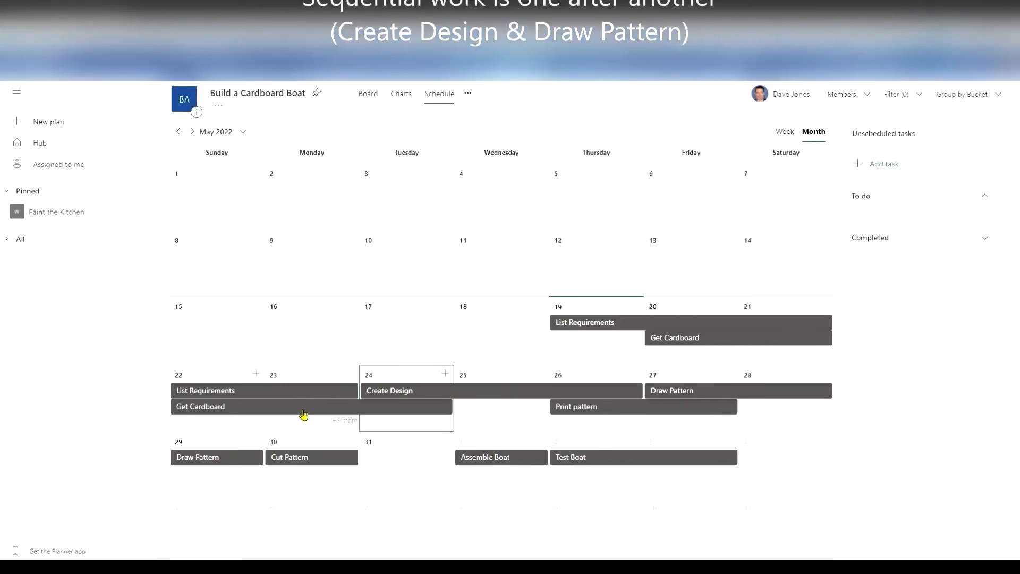
# Expand the hidden tasks on May 23, 2022 and move Get Duct Tape to May 25.
pyautogui.click(344, 421)
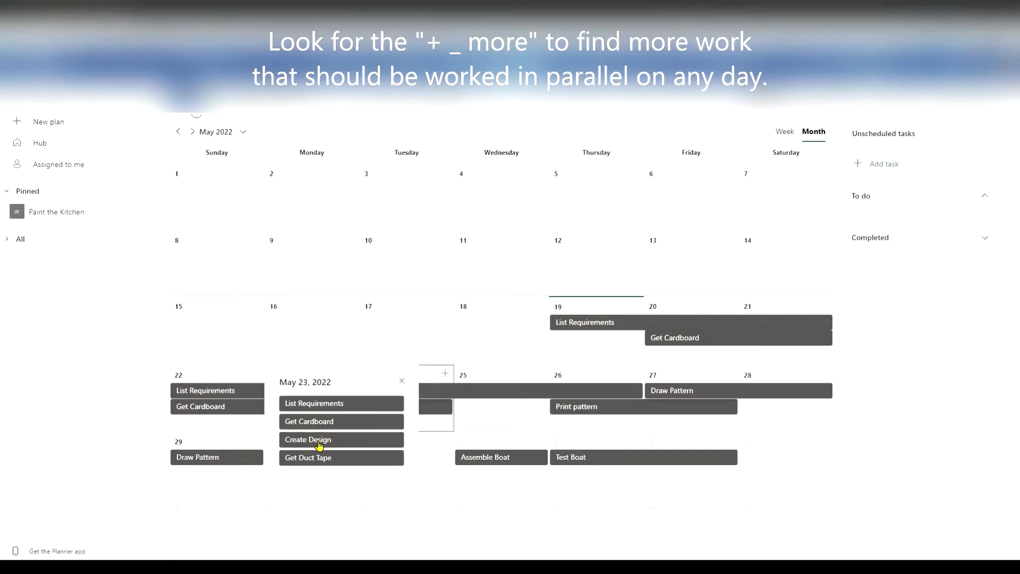
pyautogui.moveTo(319, 458)
pyautogui.mouseDown()
pyautogui.moveTo(387, 433)
pyautogui.moveTo(438, 366)
pyautogui.moveTo(463, 367)
pyautogui.moveTo(476, 409)
pyautogui.mouseUp()
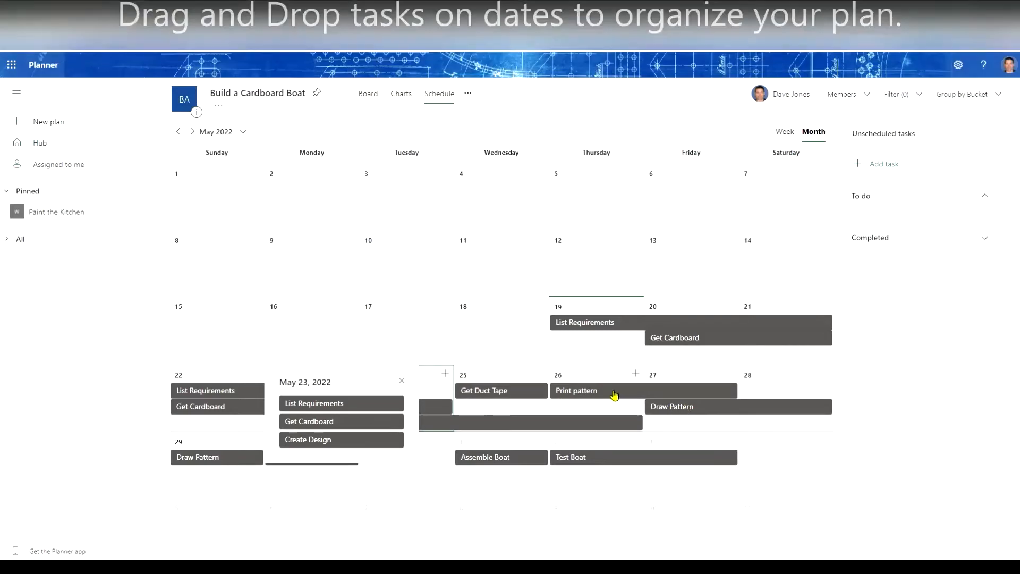
# In the schedule, move Print pattern to May 29–June 1 and Cut Pattern to Thursday, June 2.
pyautogui.moveTo(613, 401); pyautogui.dragTo(330, 480)
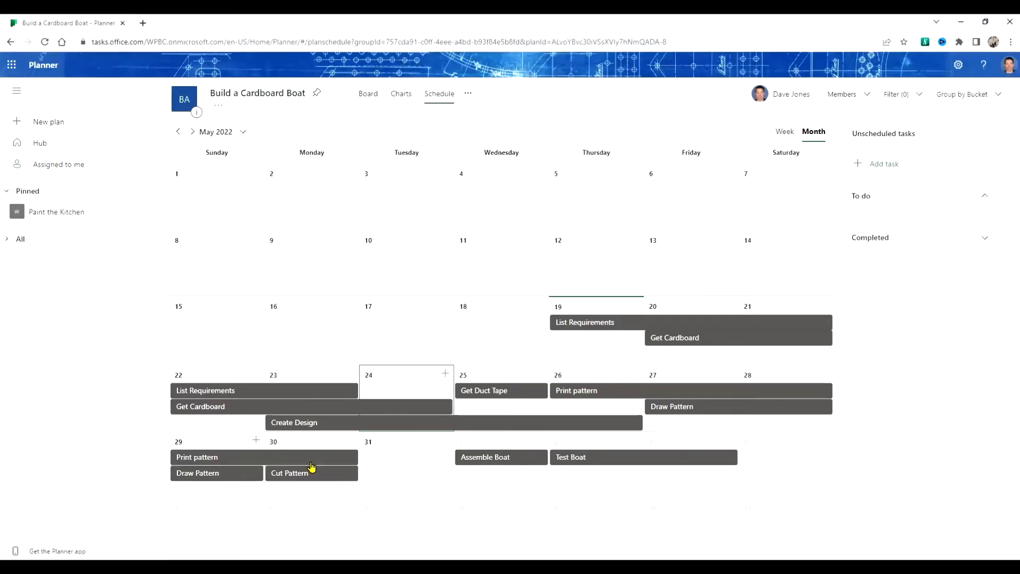
pyautogui.moveTo(208, 456); pyautogui.dragTo(330, 492)
pyautogui.moveTo(298, 455); pyautogui.dragTo(582, 475)
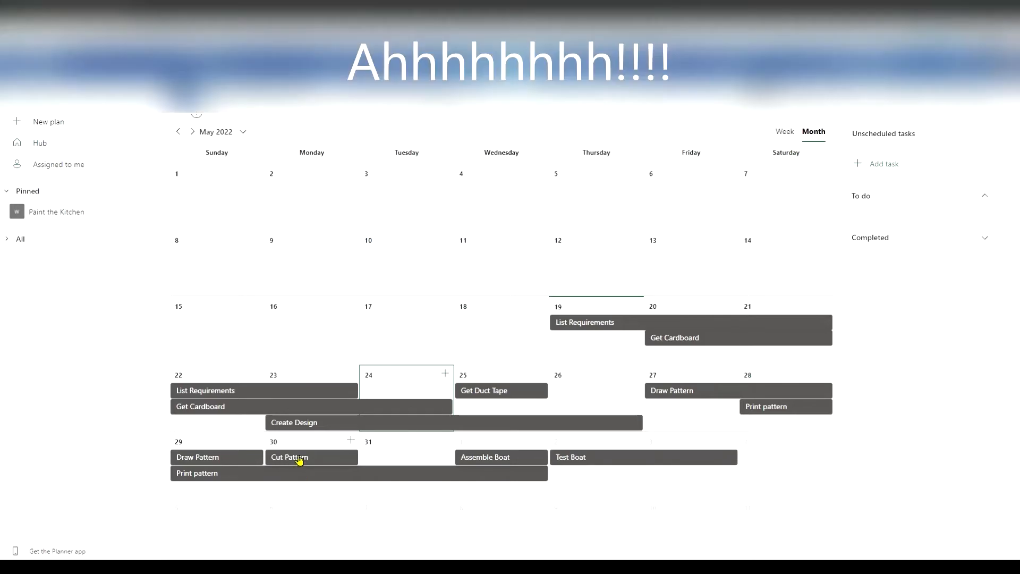
pyautogui.moveTo(298, 458); pyautogui.dragTo(562, 478)
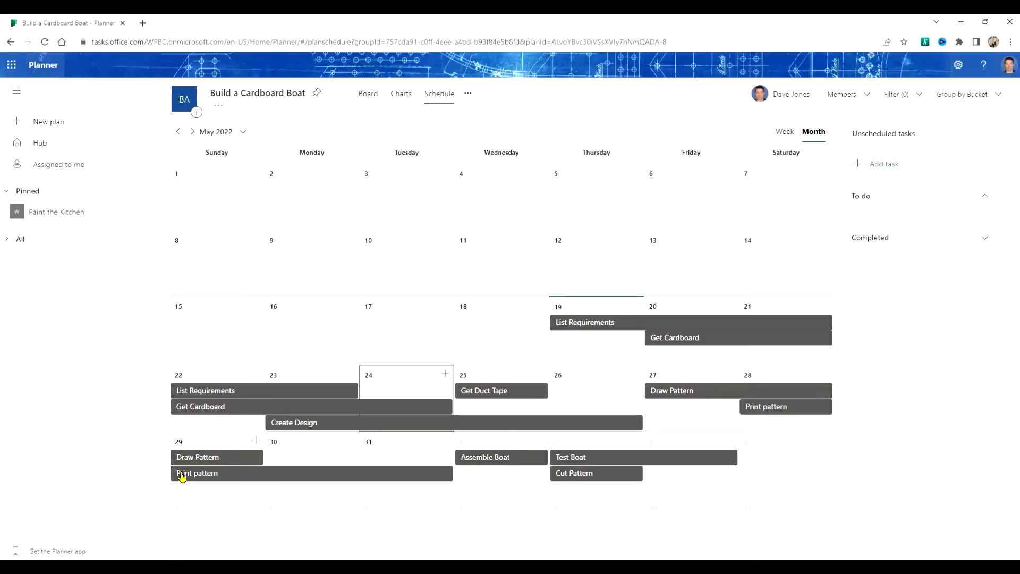
pyautogui.moveTo(182, 477); pyautogui.dragTo(277, 481)
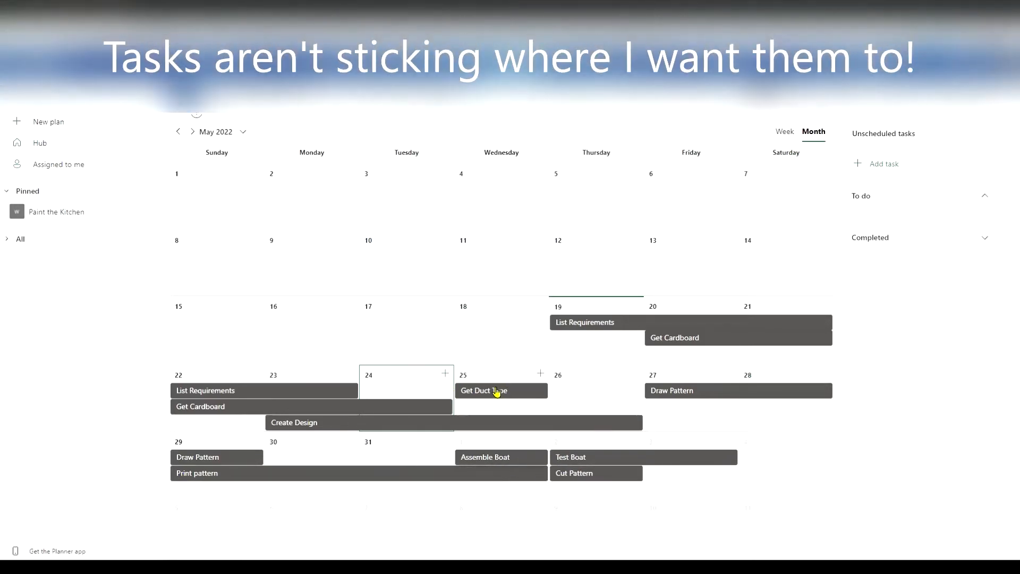
# Move Get Duct Tape to May 24 and Create Design to May 24–27 in the schedule.
pyautogui.moveTo(494, 390); pyautogui.dragTo(402, 393)
pyautogui.moveTo(287, 423); pyautogui.dragTo(384, 426)
# Reschedule Draw Pattern by moving it to a later day and setting its start date to 05/31/2022 in the task details.
pyautogui.moveTo(660, 405); pyautogui.dragTo(287, 464)
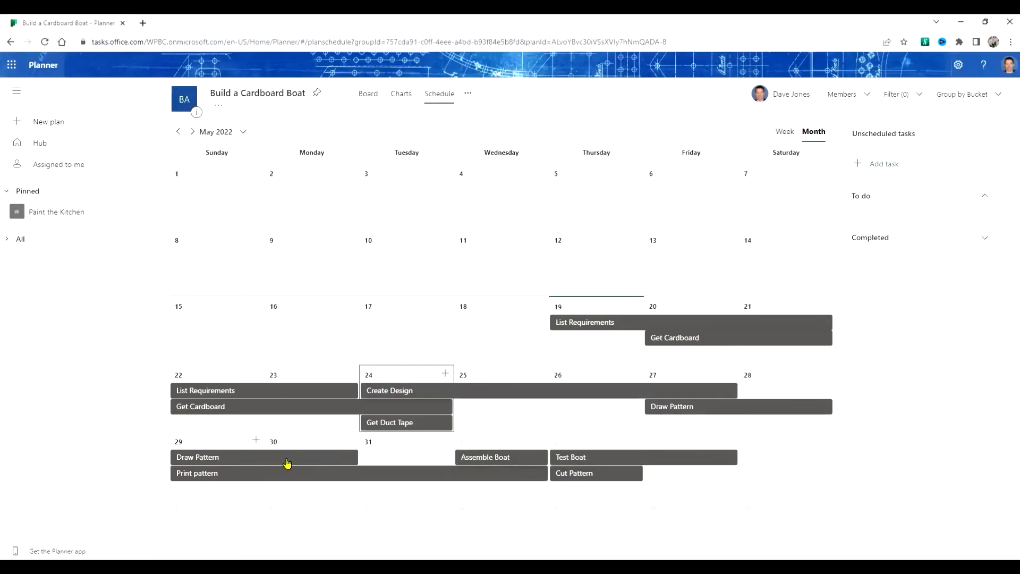
pyautogui.doubleClick(657, 409)
pyautogui.click(429, 253)
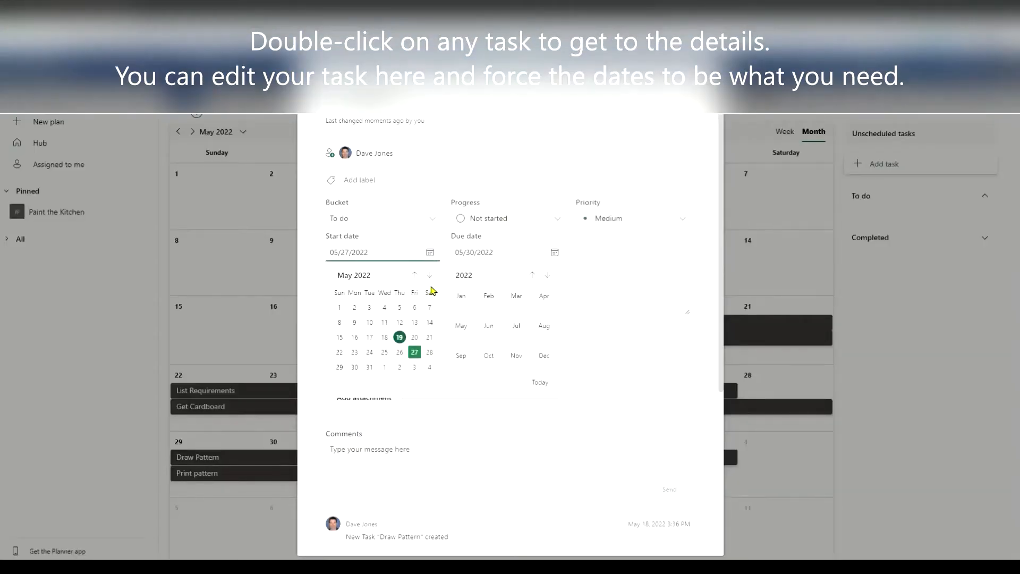
pyautogui.click(370, 367)
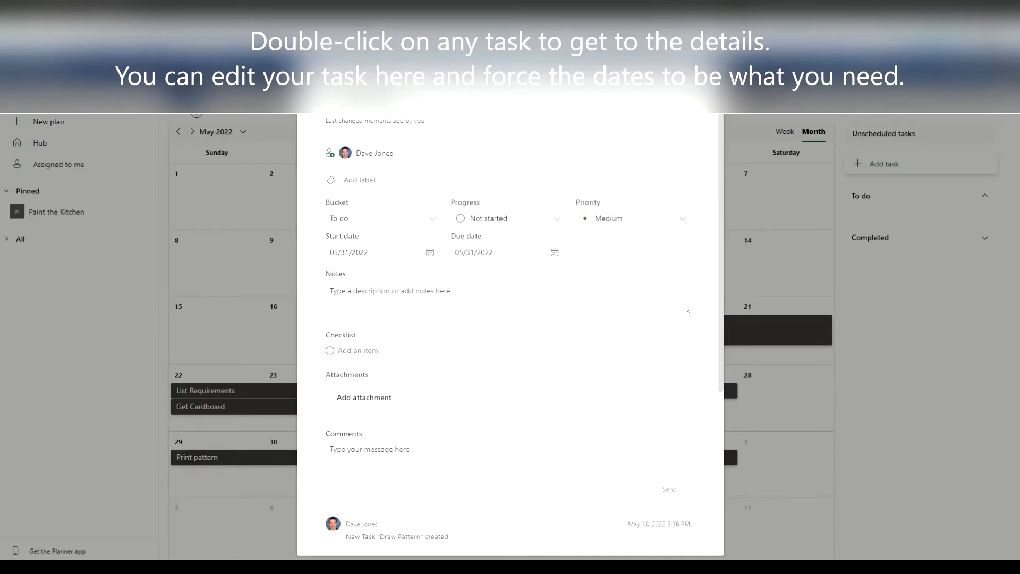
pyautogui.press('Escape')
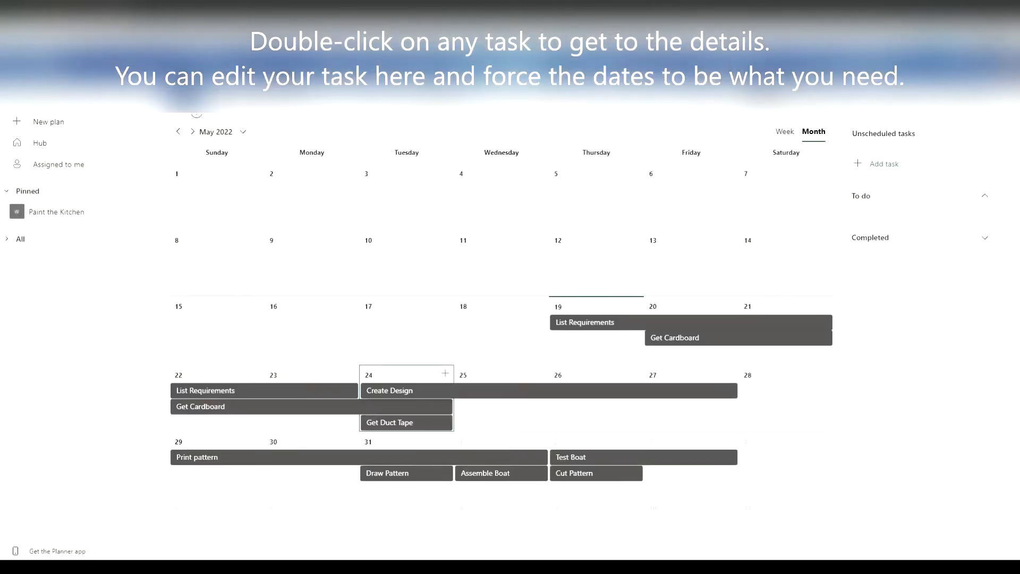
# Set Print pattern's start date to 06/02/2022, and shift it to June 1 and Assemble Boat to June 3 in the schedule.
pyautogui.doubleClick(228, 456)
pyautogui.click(431, 253)
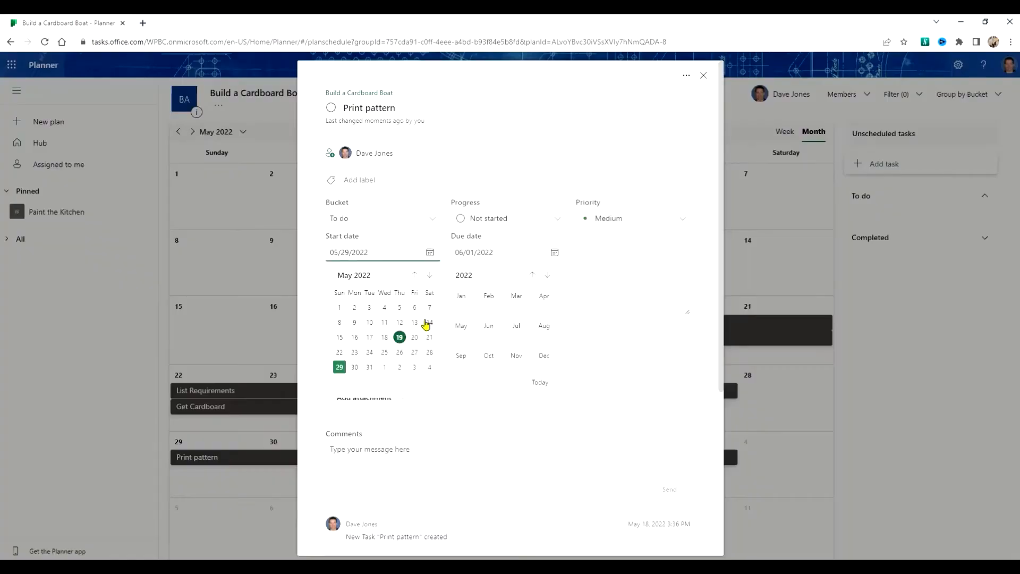
pyautogui.click(401, 369)
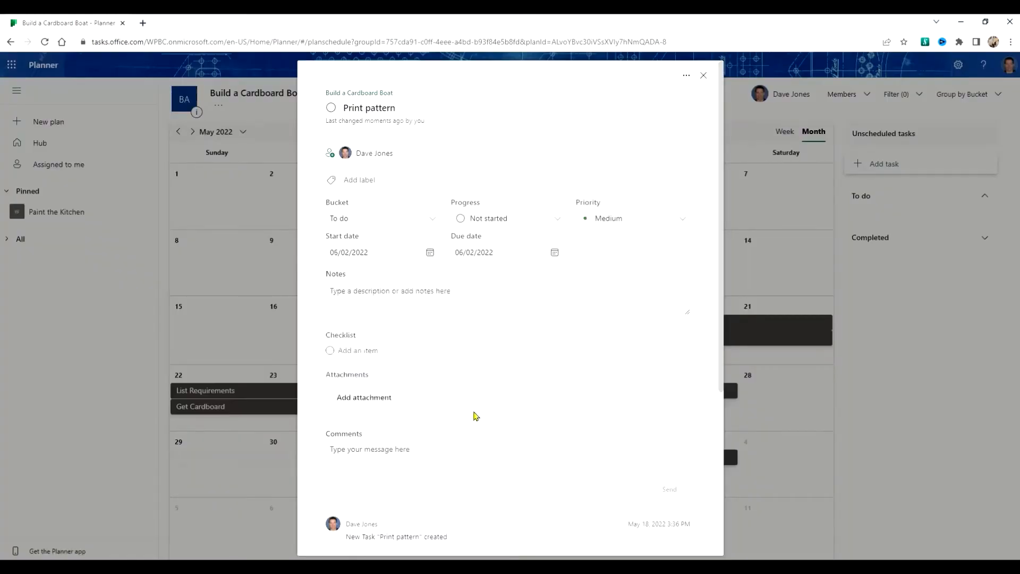
pyautogui.click(703, 75)
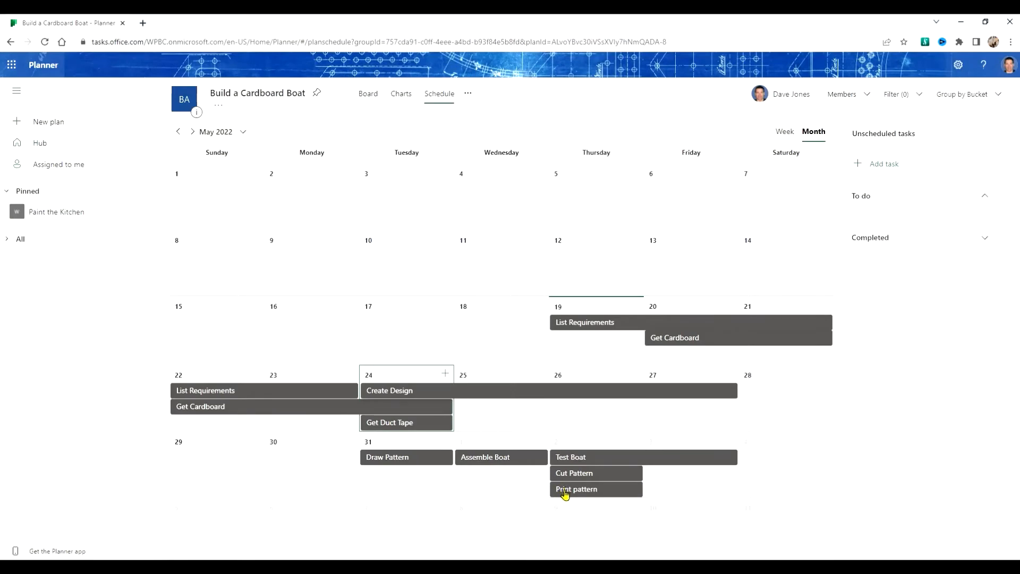
pyautogui.moveTo(564, 493); pyautogui.dragTo(691, 478)
# Reschedule Test Boat to start and end on 06/06/2022, and extend Draw Pattern to start on May 30.
pyautogui.moveTo(587, 464); pyautogui.dragTo(307, 514)
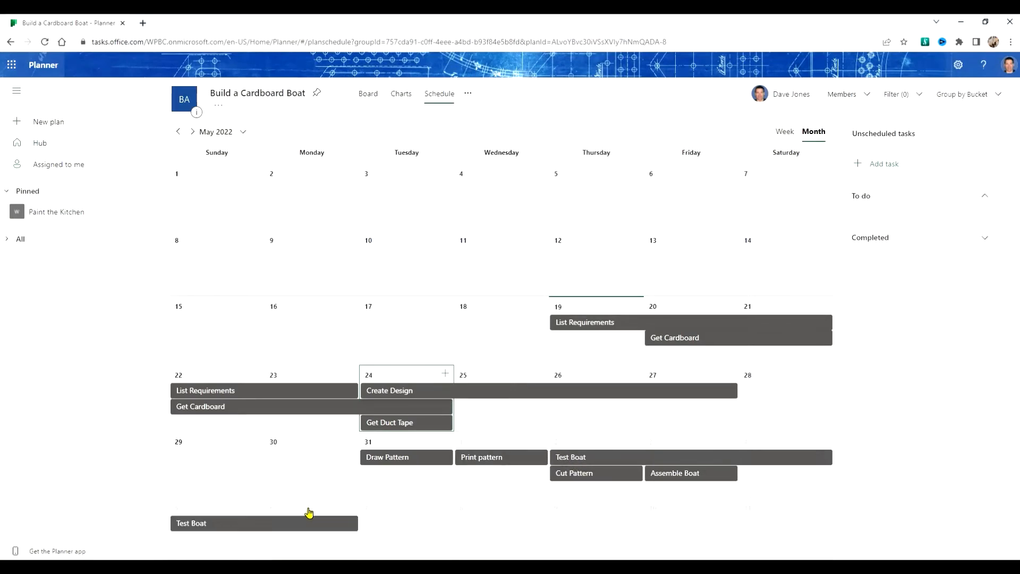
pyautogui.click(576, 457)
pyautogui.click(429, 252)
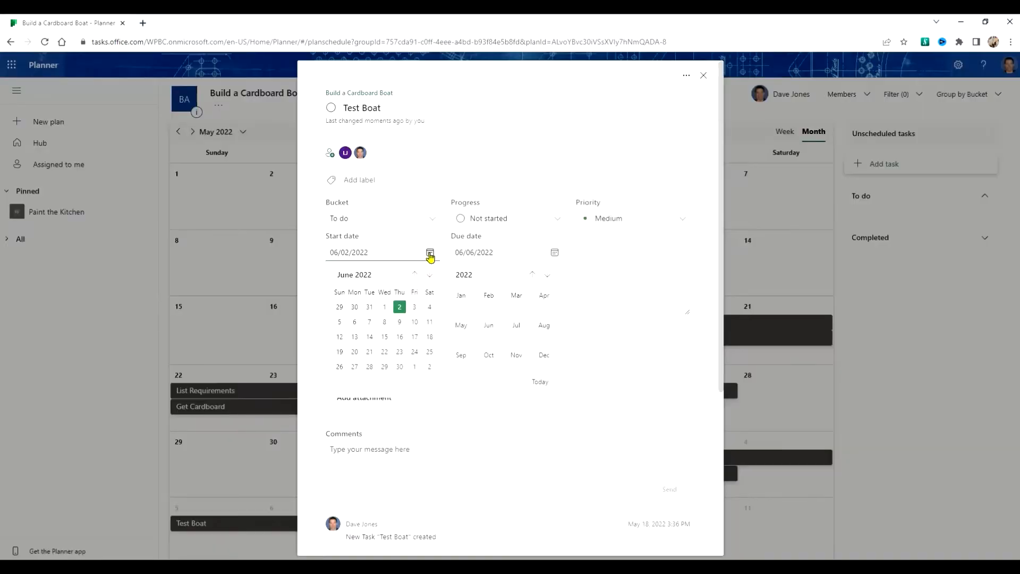
pyautogui.click(354, 323)
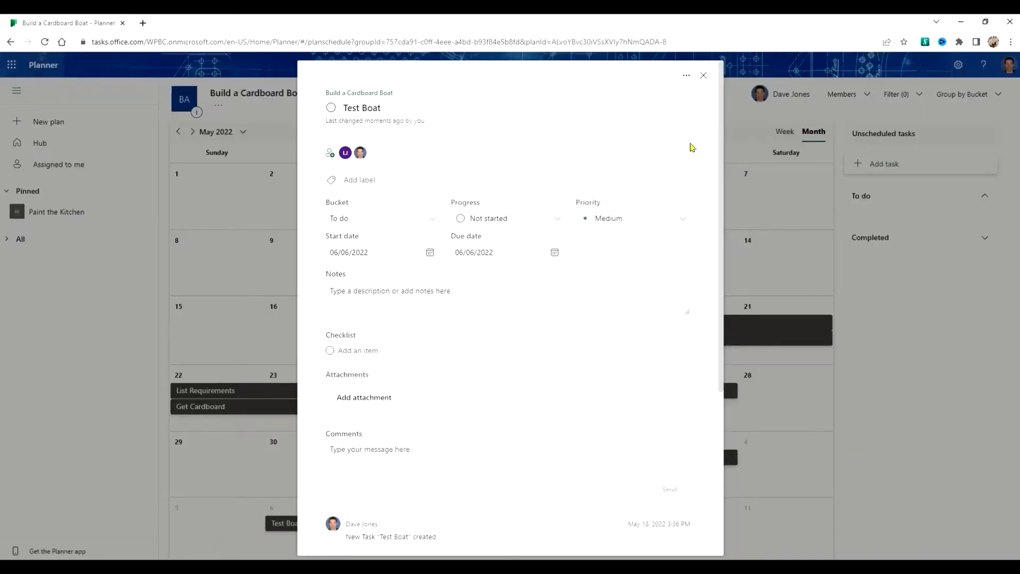
pyautogui.click(704, 75)
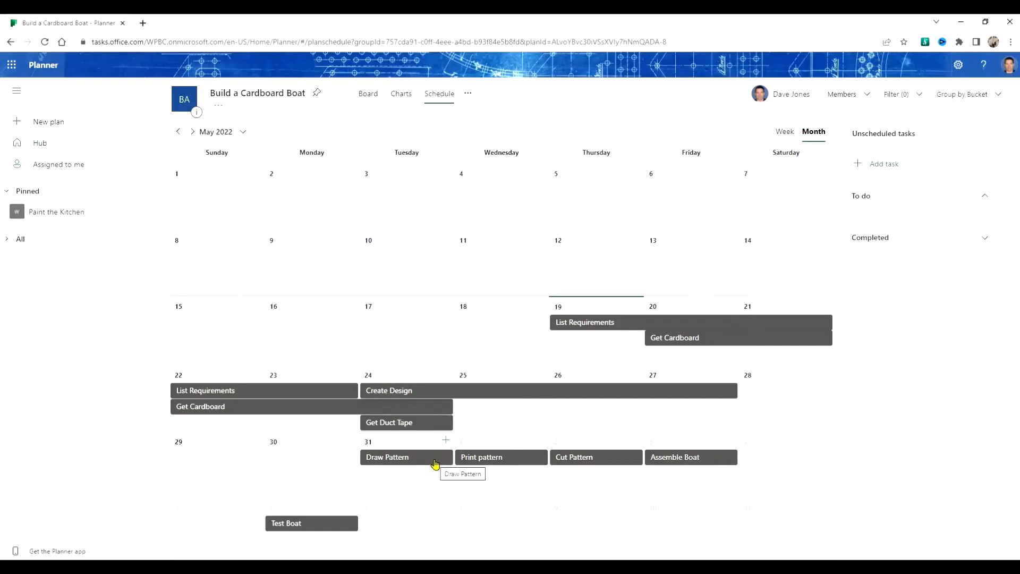
pyautogui.moveTo(428, 460)
pyautogui.mouseDown()
pyautogui.moveTo(333, 460)
pyautogui.moveTo(423, 463)
pyautogui.mouseUp()
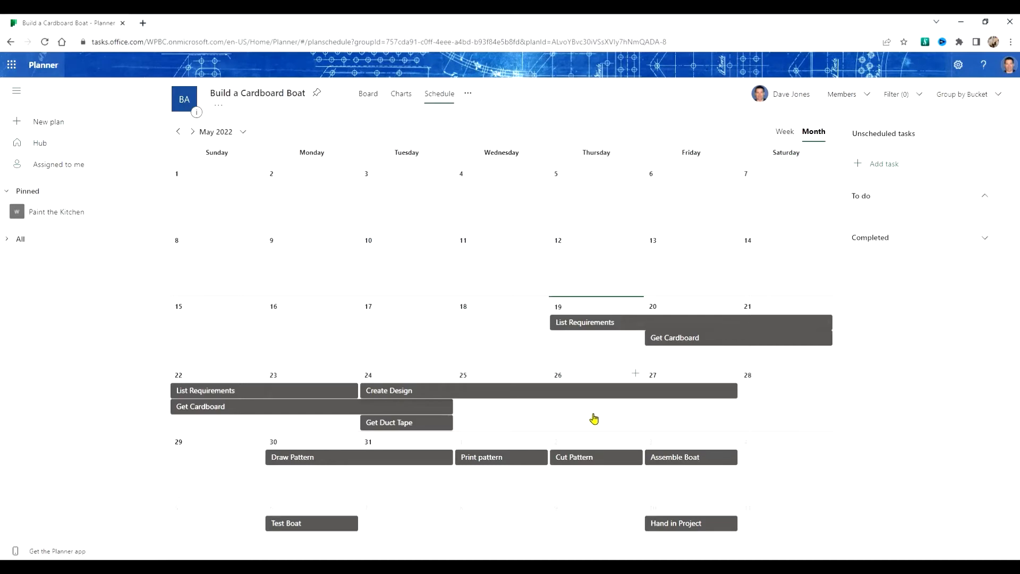
# Group the plan's board by Assigned to and reassign Print pattern from its current assignee to the other team member.
pyautogui.click(368, 103)
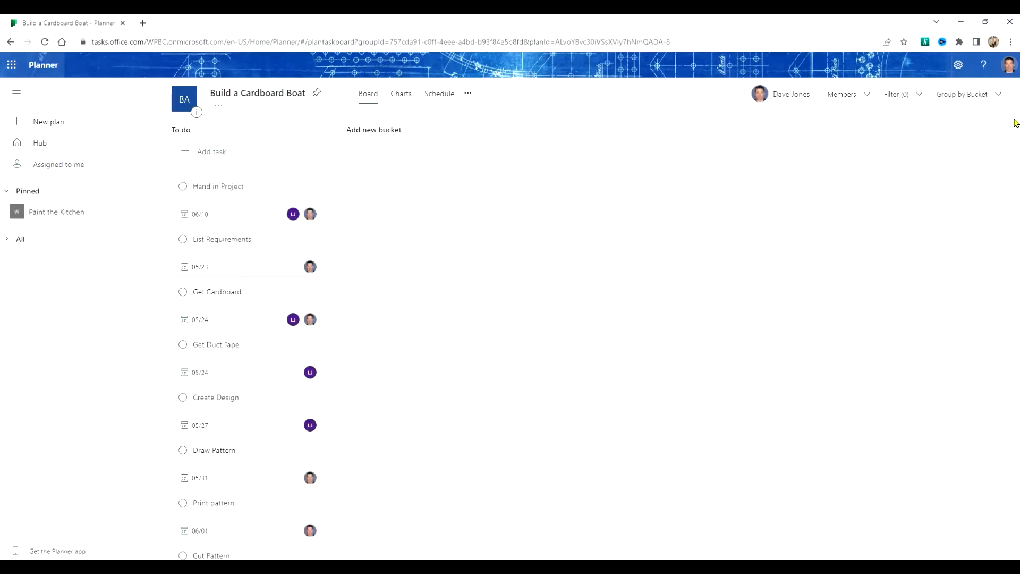
pyautogui.click(971, 100)
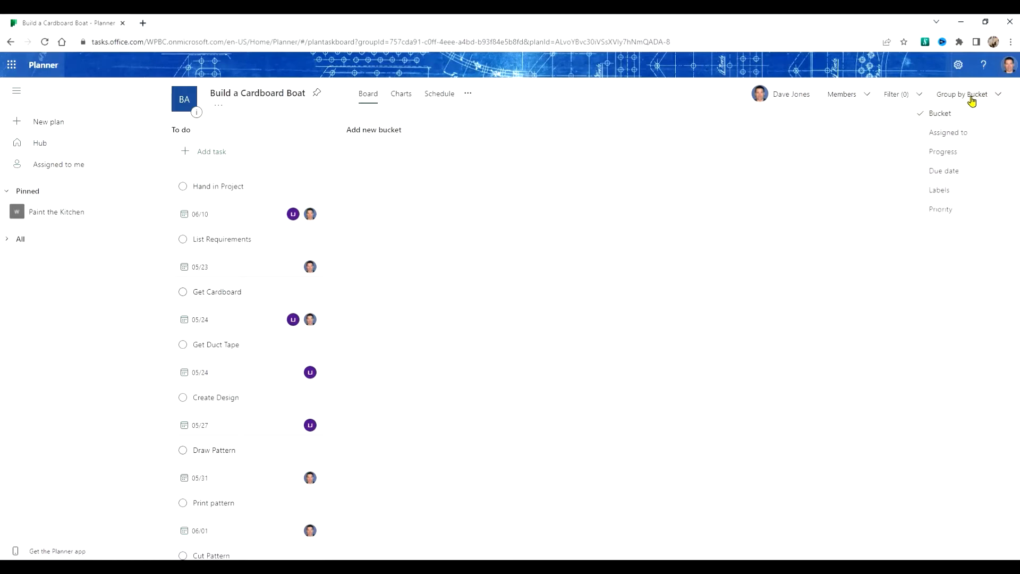
pyautogui.click(956, 134)
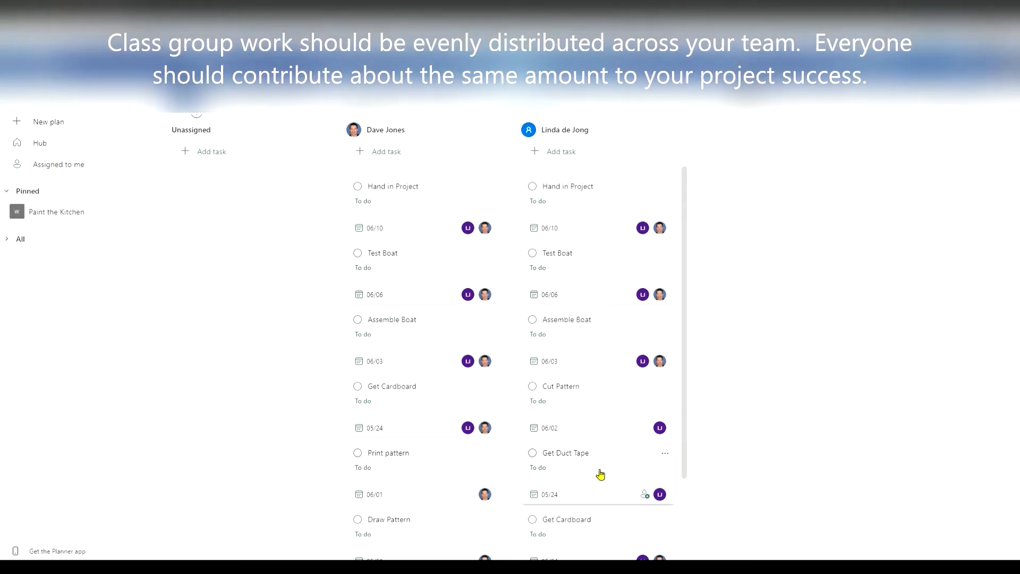
pyautogui.scroll(-1, 560, 429)
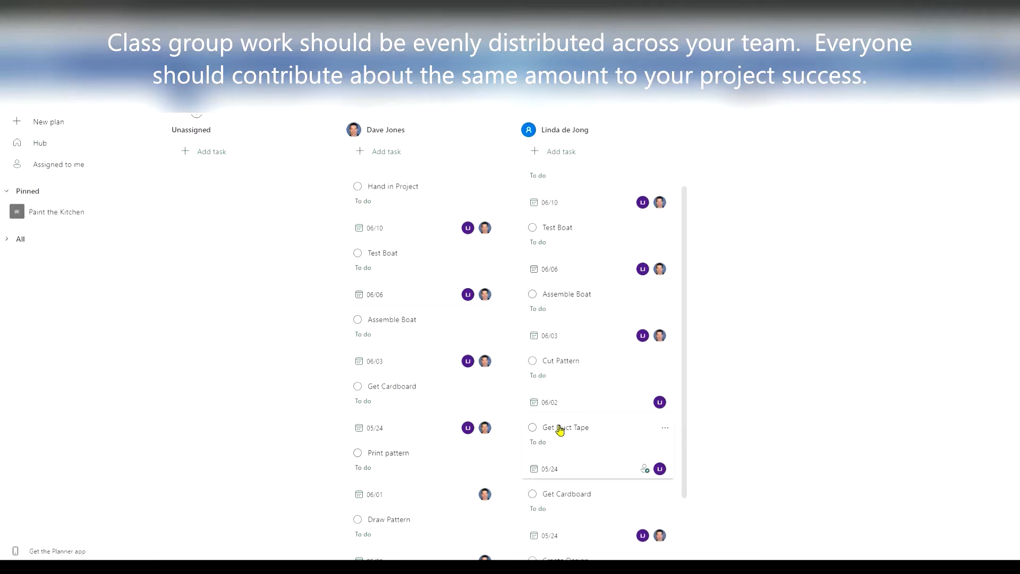
pyautogui.scroll(-3, 454, 433)
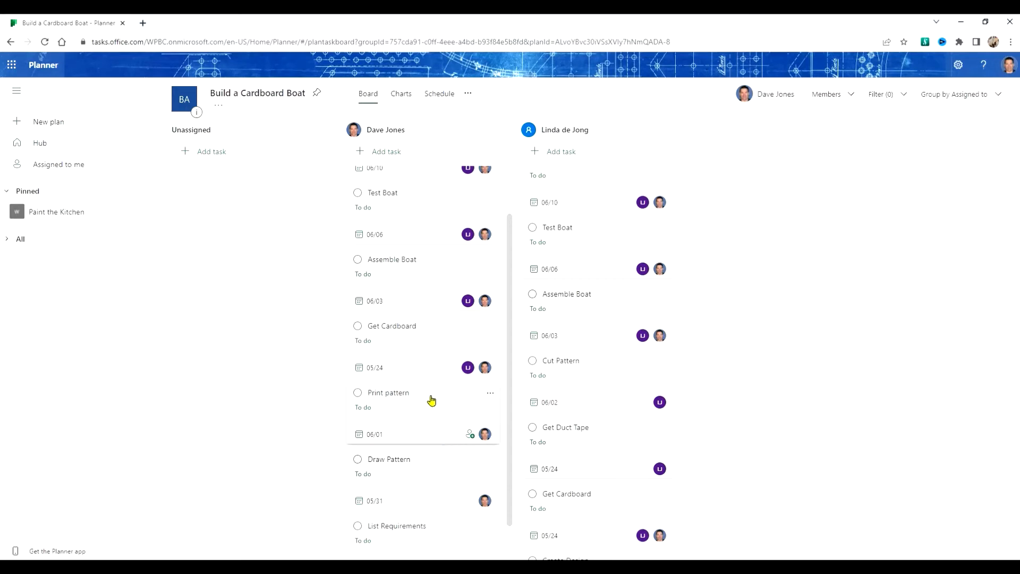
pyautogui.moveTo(431, 400); pyautogui.dragTo(604, 363)
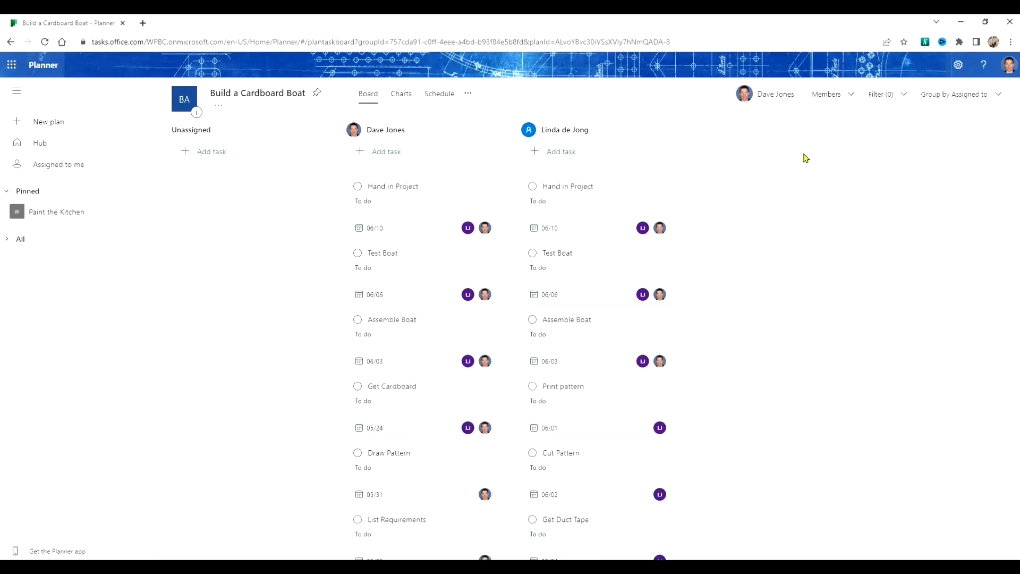
# Group the board by Progress and move List Requirements to In progress and on to Completed.
pyautogui.click(983, 97)
pyautogui.click(975, 154)
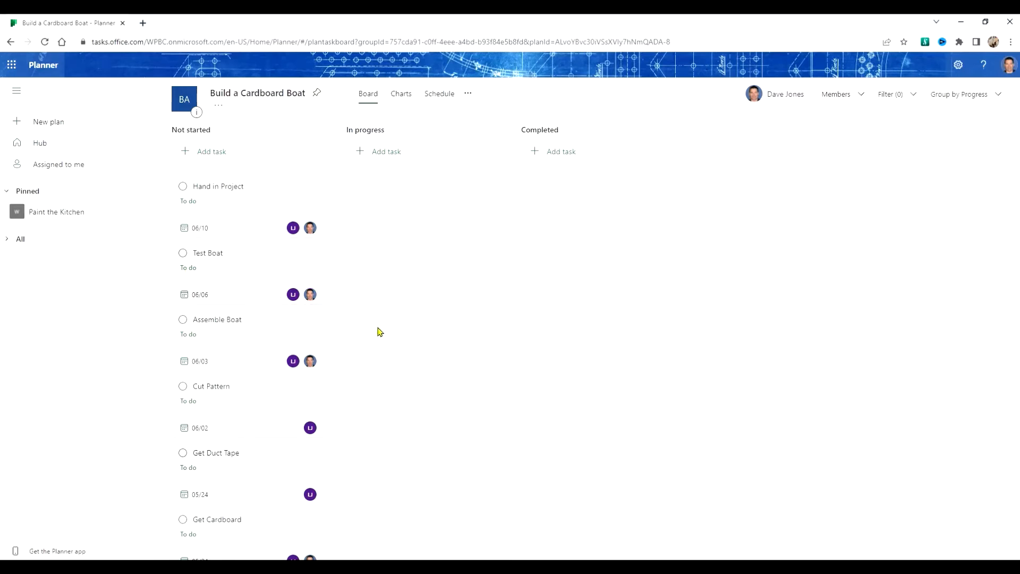
pyautogui.scroll(-6, 257, 455)
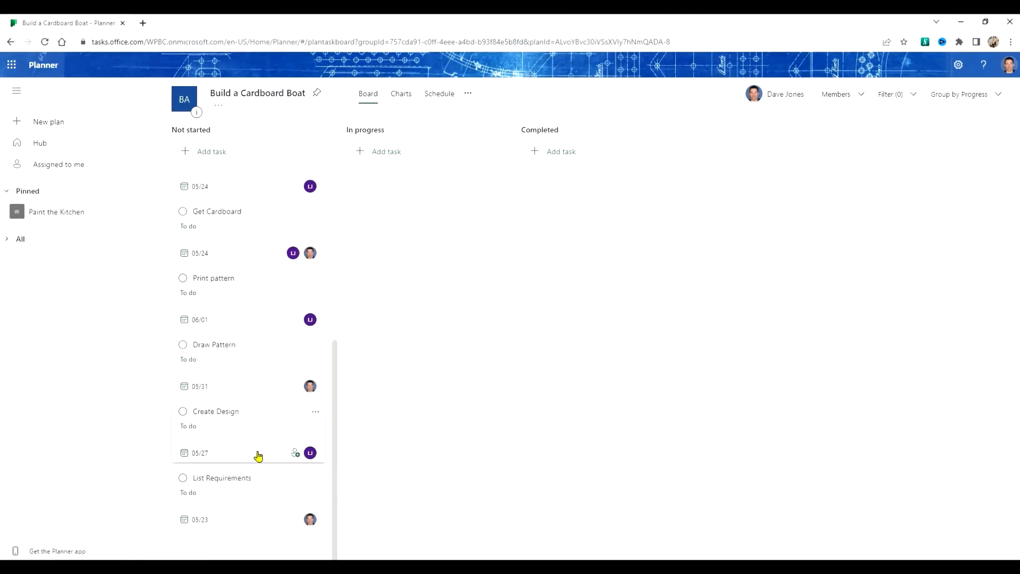
pyautogui.moveTo(235, 478); pyautogui.dragTo(403, 266)
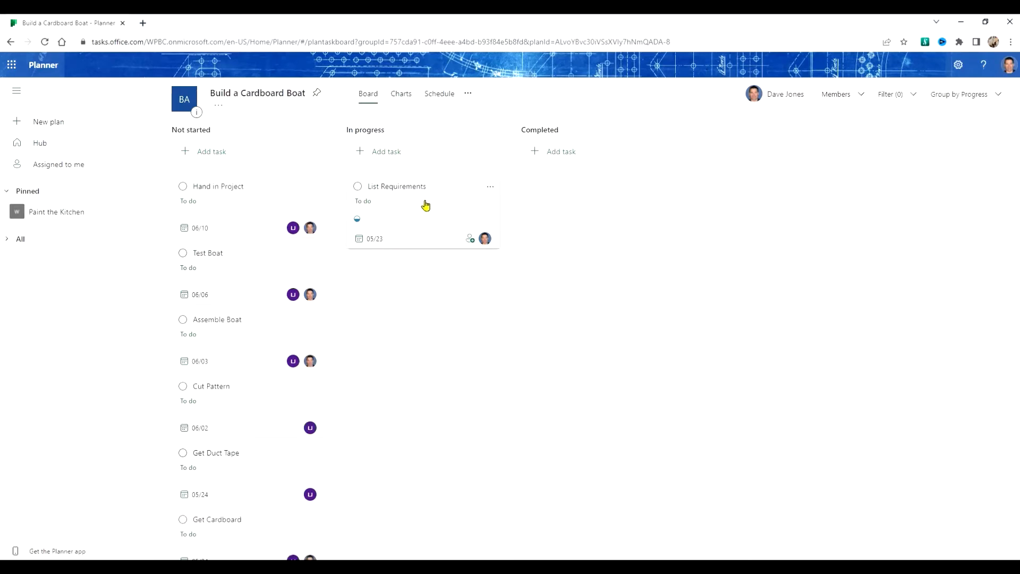
pyautogui.moveTo(426, 205); pyautogui.dragTo(553, 206)
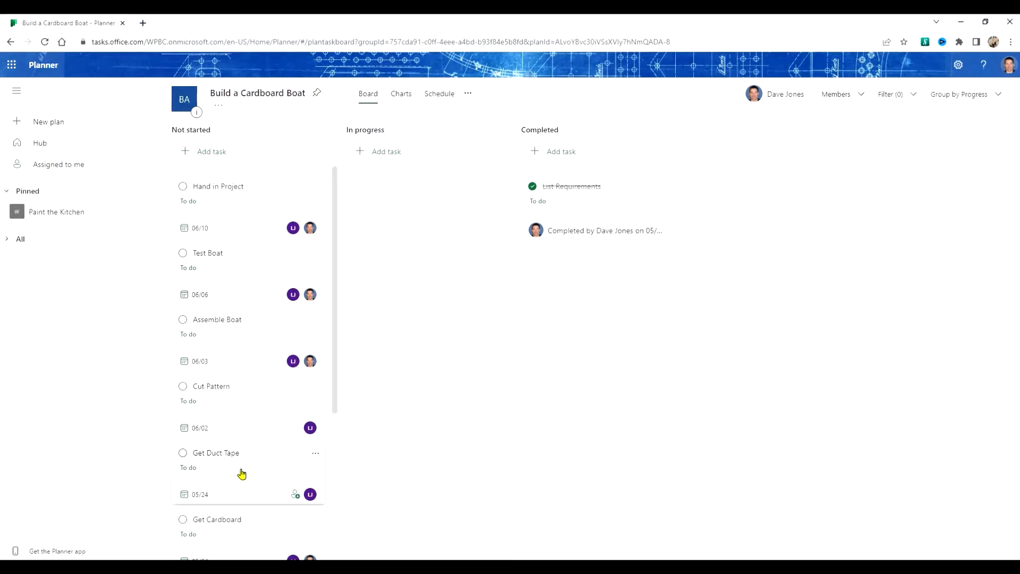
# Move Create Design to In progress and view the task statuses in the plan's schedule.
pyautogui.scroll(-5, 241, 474)
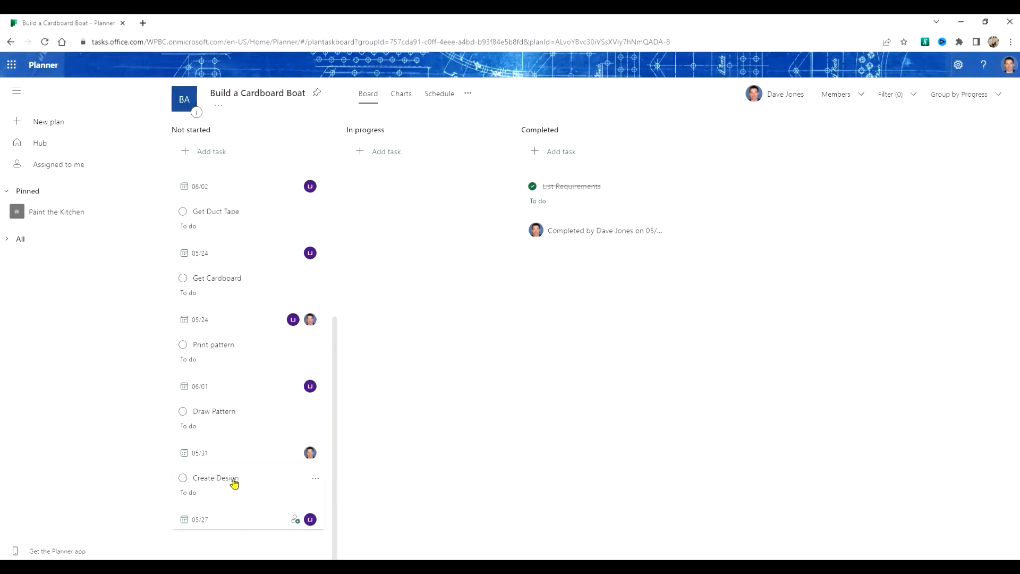
pyautogui.moveTo(232, 483); pyautogui.dragTo(419, 227)
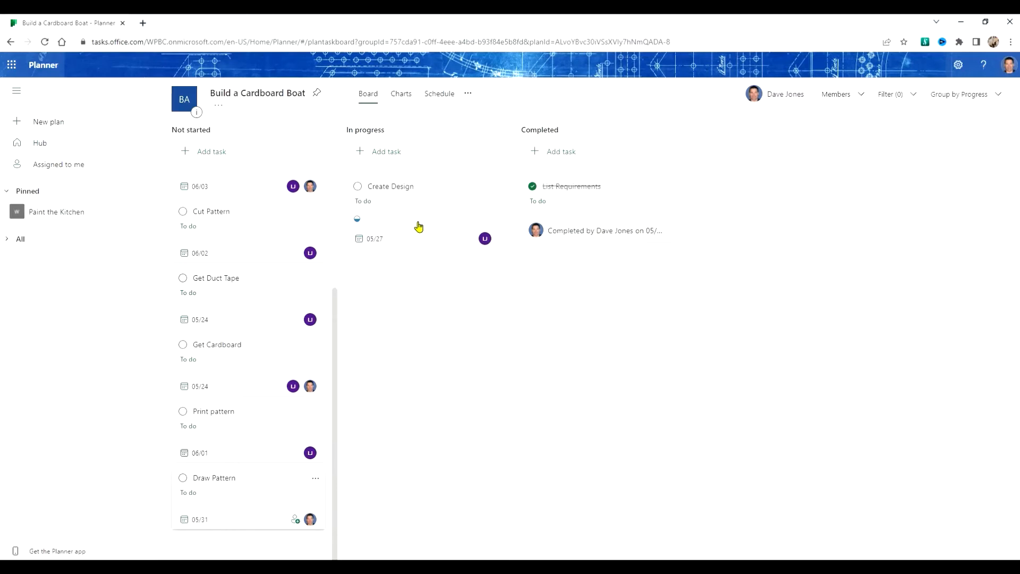
pyautogui.click(444, 97)
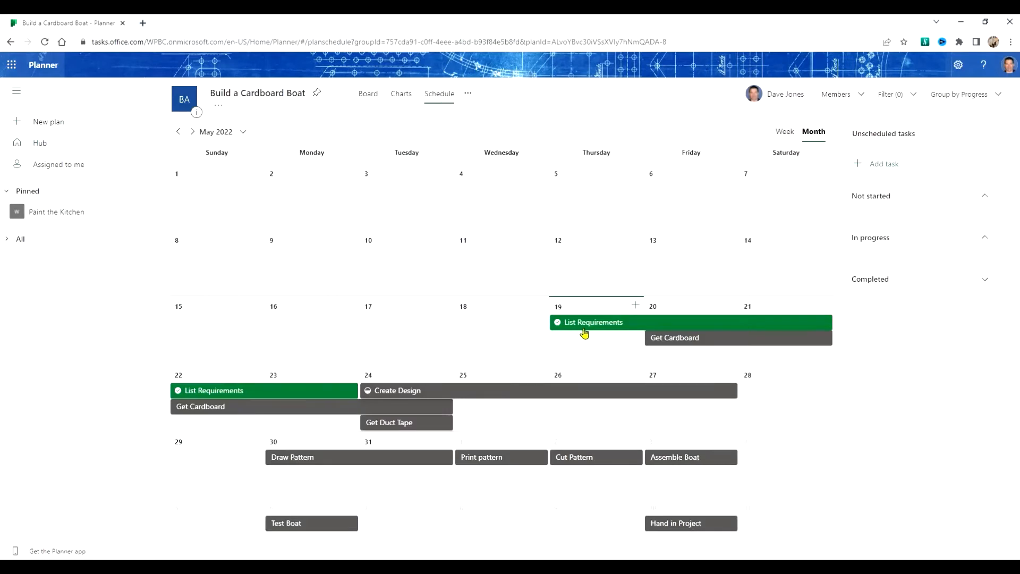
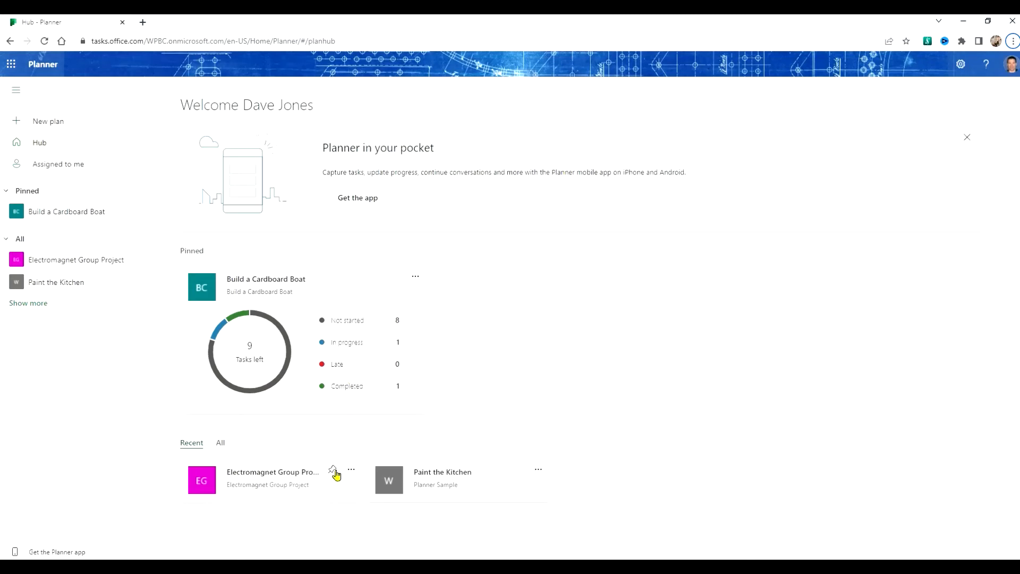
# Pin the Electromagnet Group Project plan in the hub and open it.
pyautogui.click(332, 470)
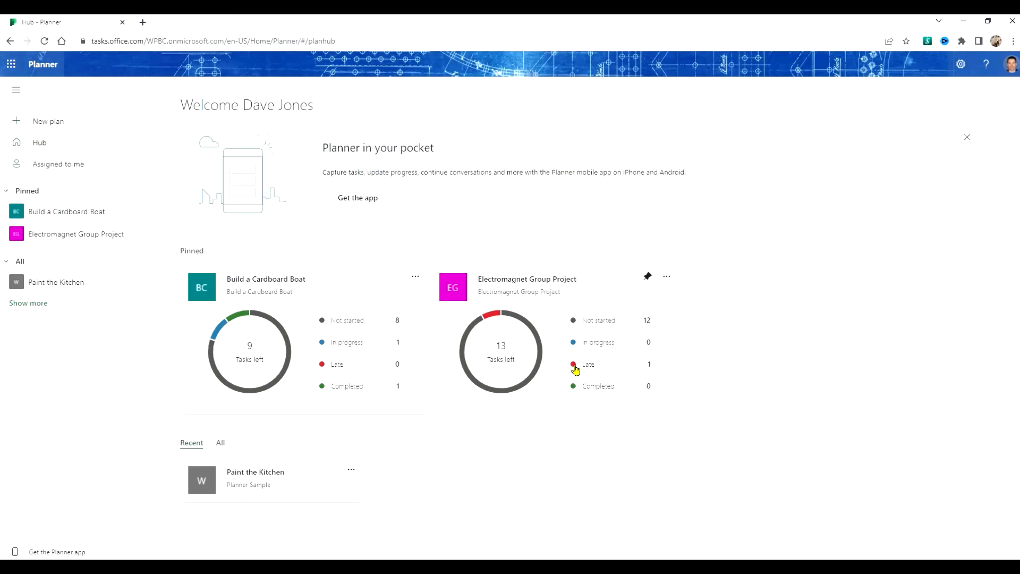
pyautogui.click(504, 301)
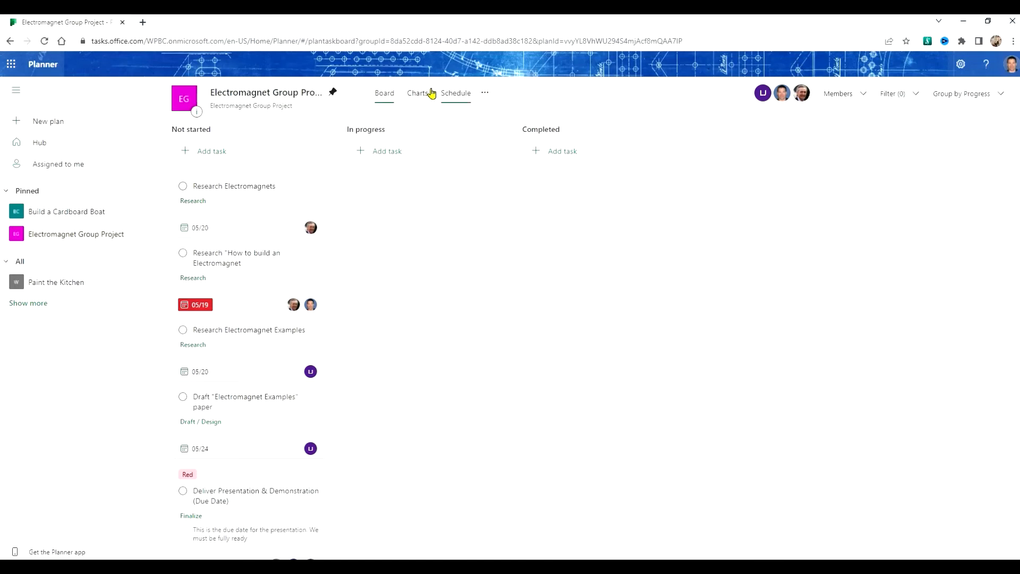
# Review the Electromagnet Group Project charts for status, bucket, priority and each member's workload.
pyautogui.click(415, 99)
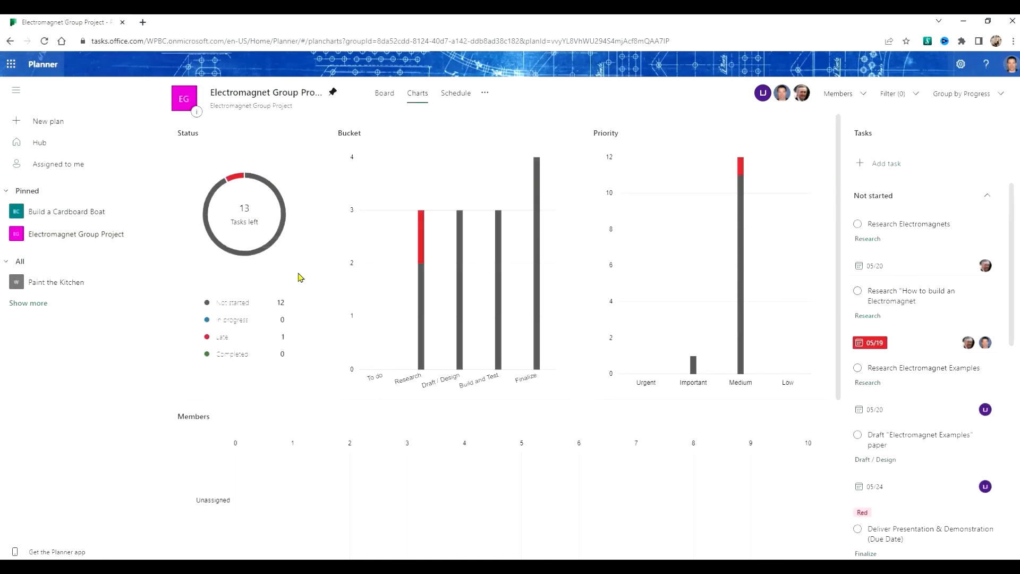
pyautogui.moveTo(422, 236)
pyautogui.scroll(-5, 685, 443)
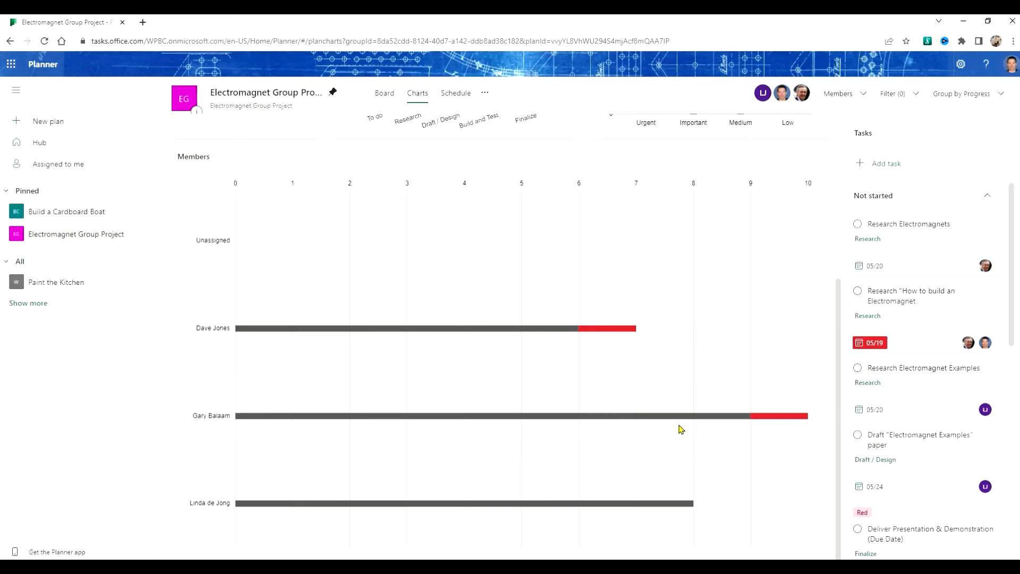
pyautogui.scroll(5, 738, 363)
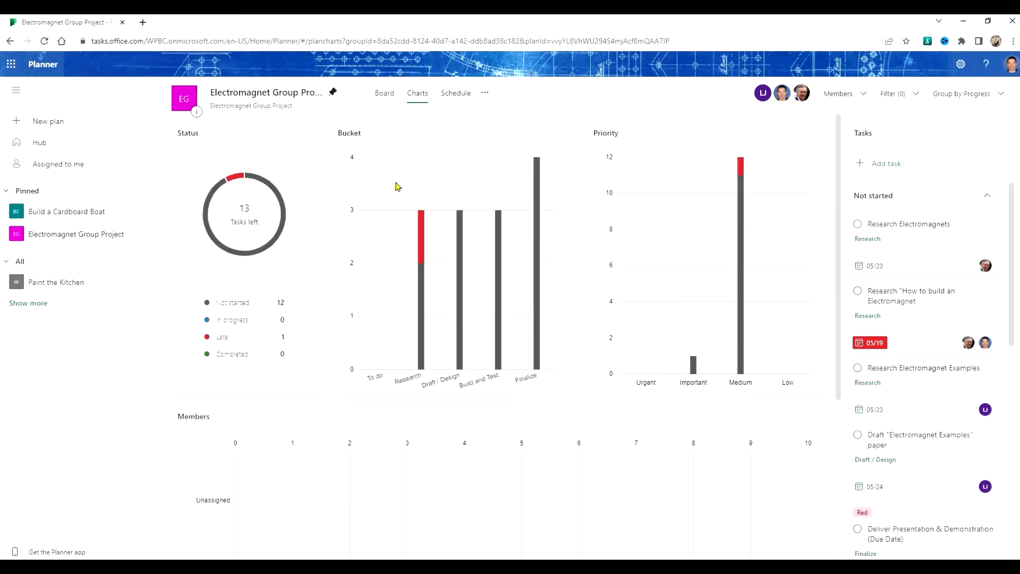
# Mark the Research Electromagnets task complete on the board and group the tasks by Progress.
pyautogui.click(386, 96)
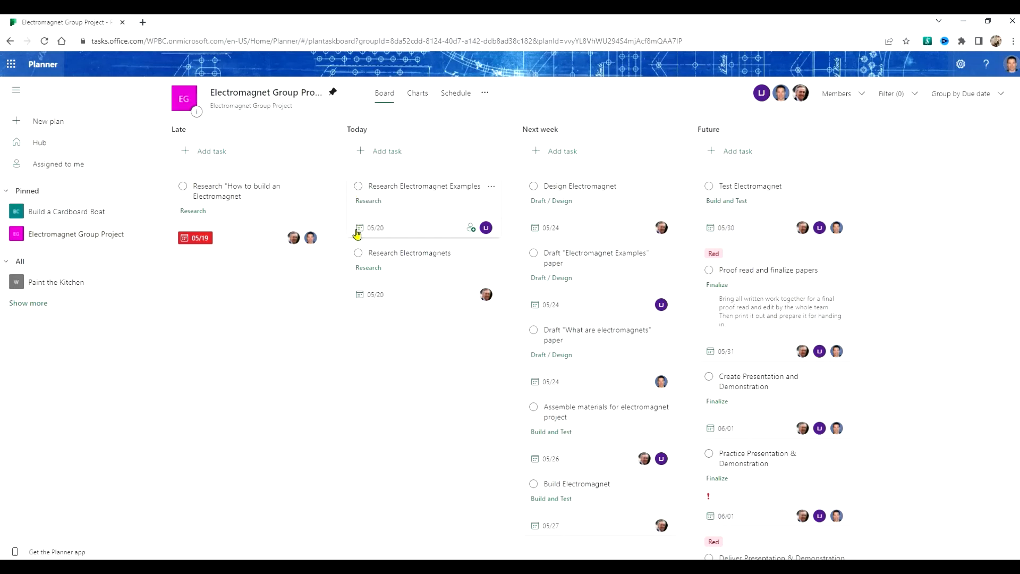
pyautogui.click(359, 254)
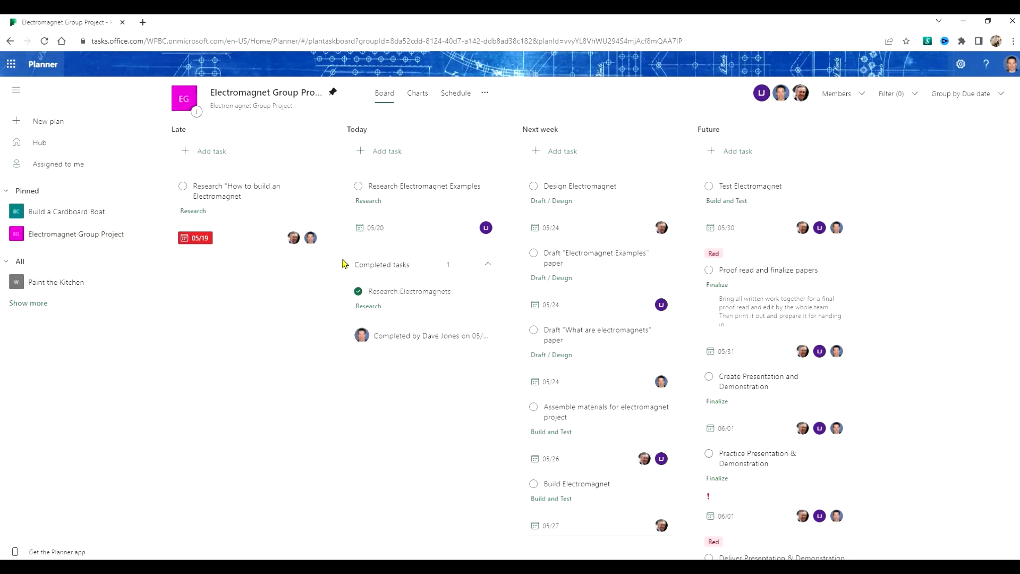
pyautogui.click(964, 97)
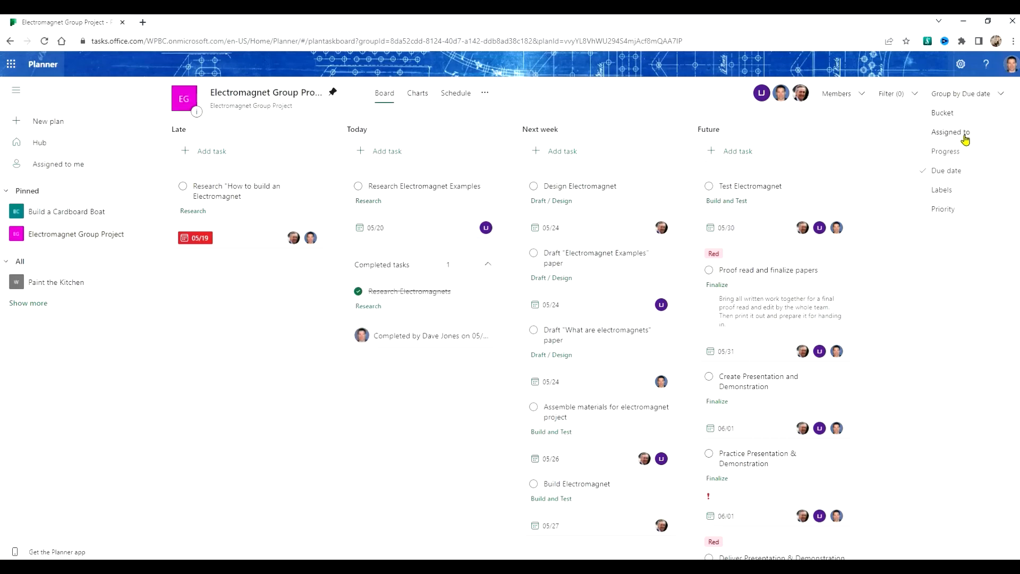
pyautogui.click(960, 155)
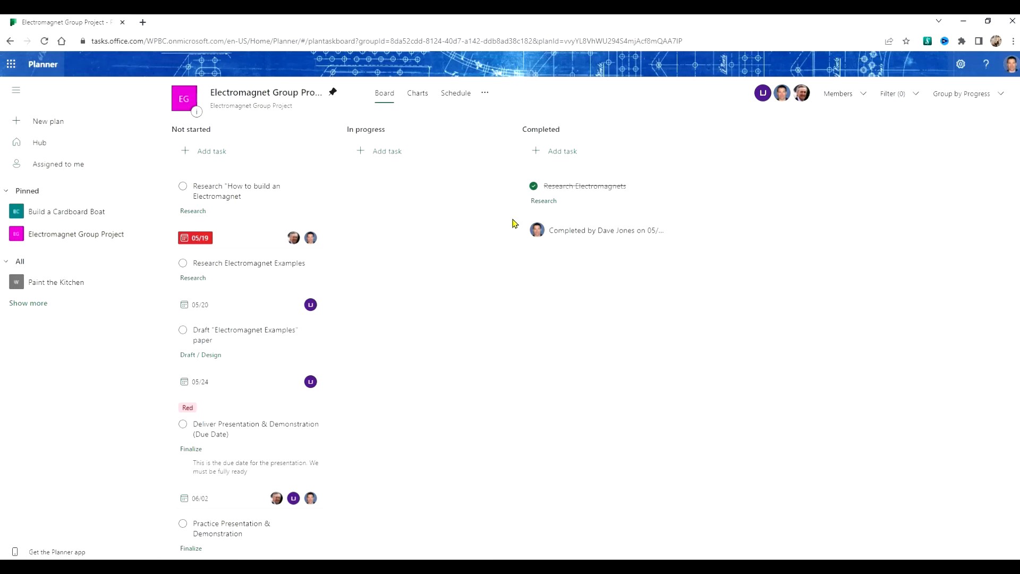
# View the Electromagnet Group Project schedule, then return to the board and group it by Due date.
pyautogui.click(455, 100)
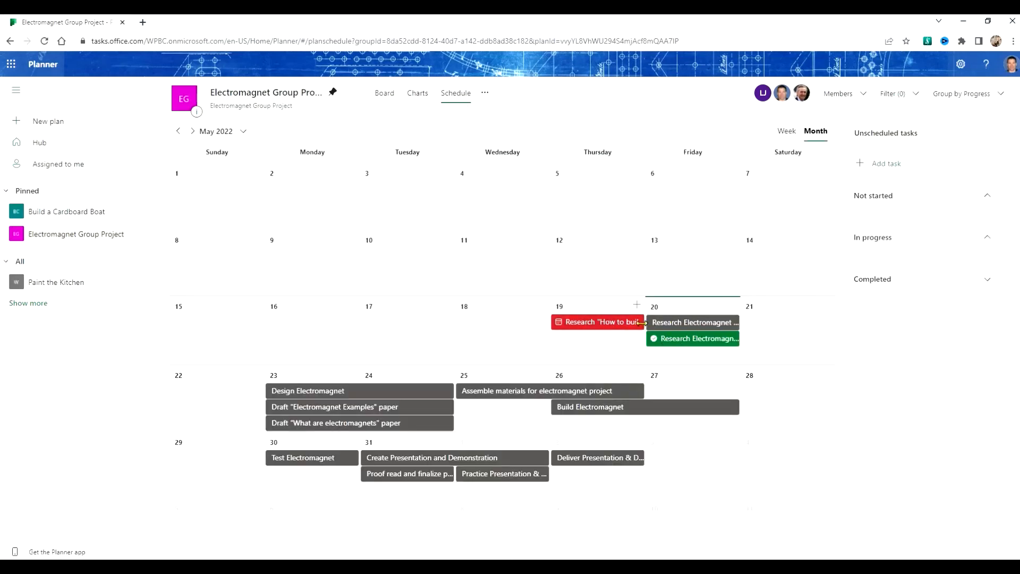
pyautogui.click(386, 96)
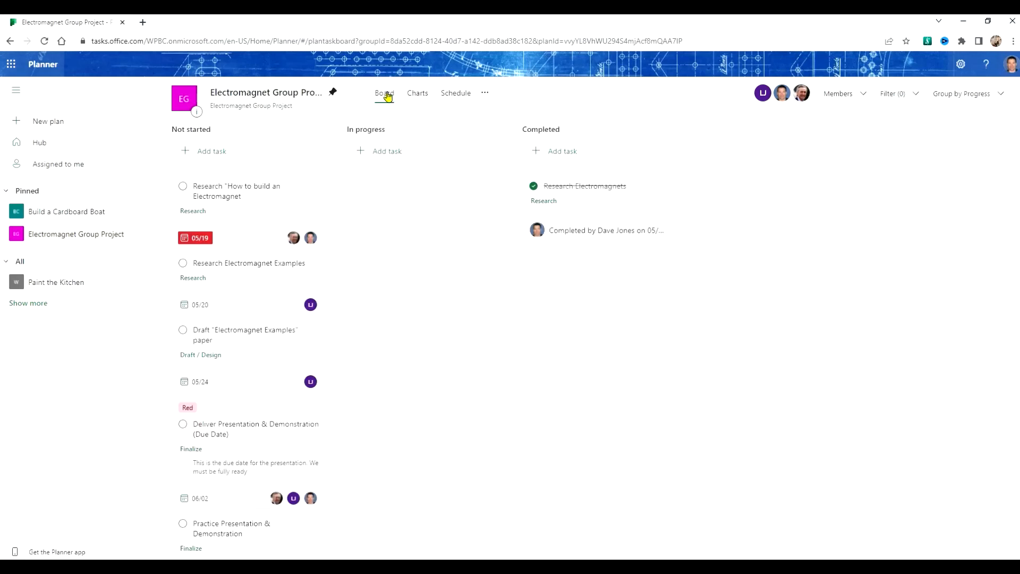
pyautogui.click(956, 99)
pyautogui.click(946, 170)
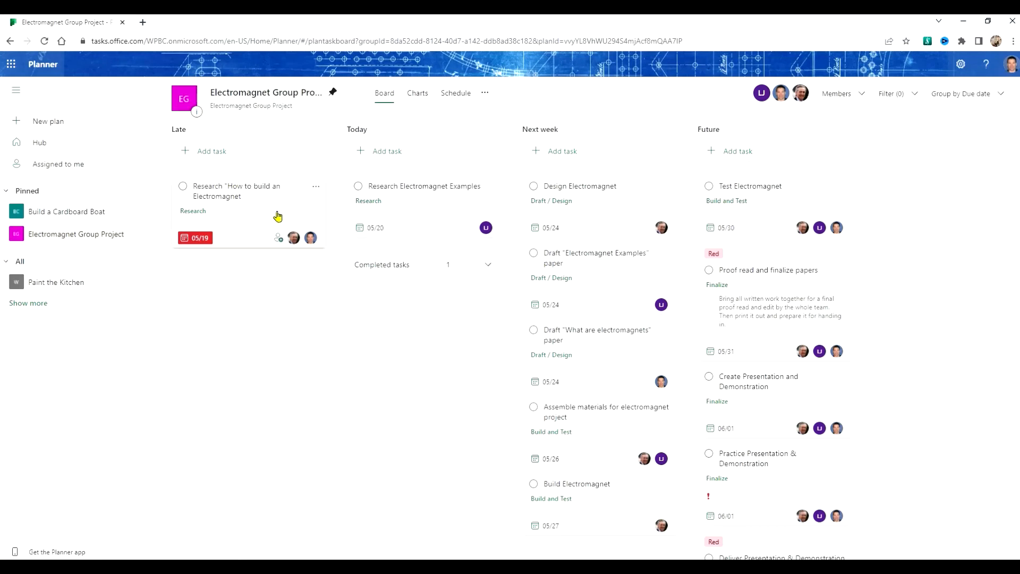
# Set the progress of the late Research "How to build an Electromagnet" task to In progress and close its details.
pyautogui.click(201, 188)
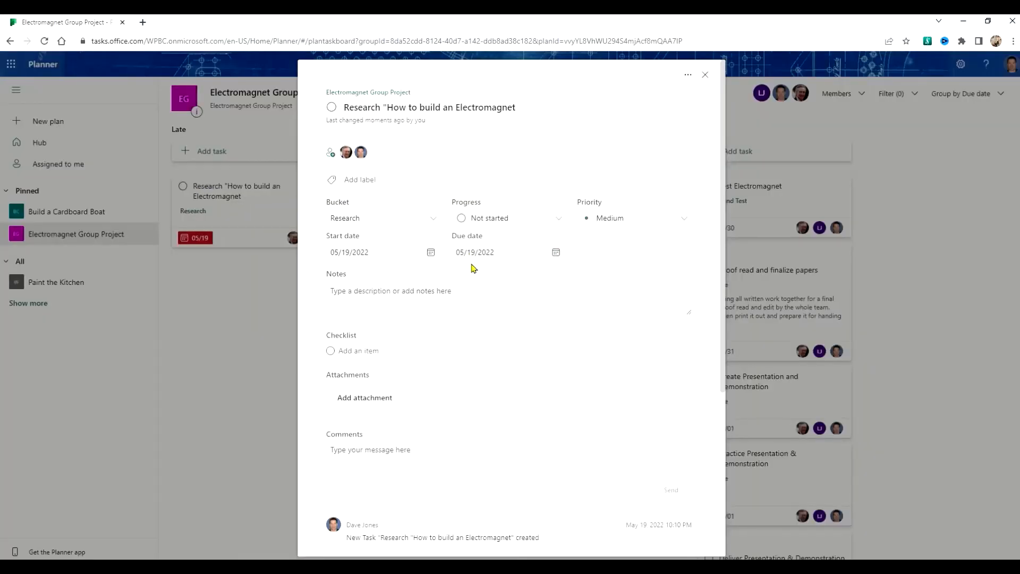
pyautogui.click(525, 225)
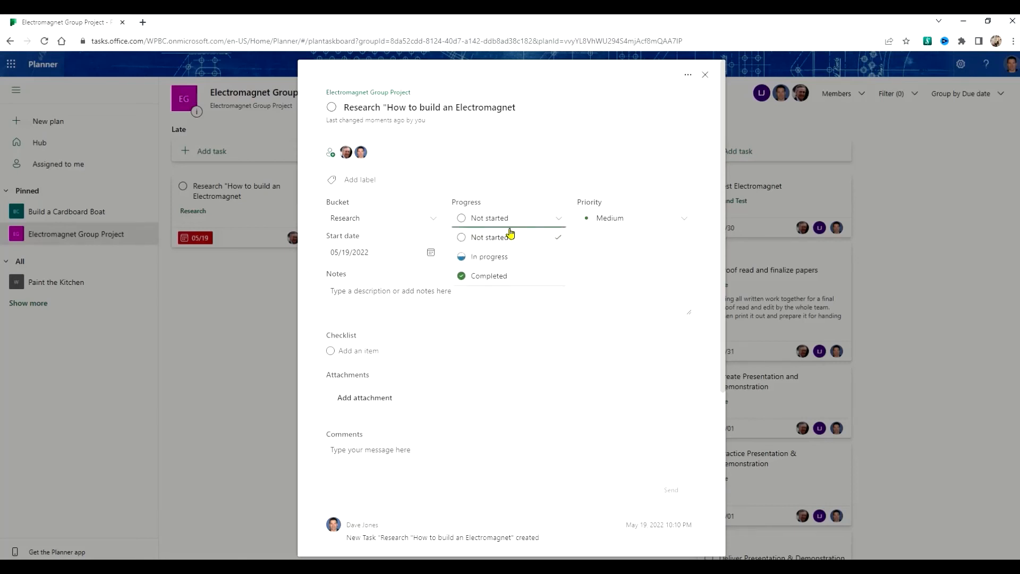
pyautogui.click(474, 257)
pyautogui.click(709, 79)
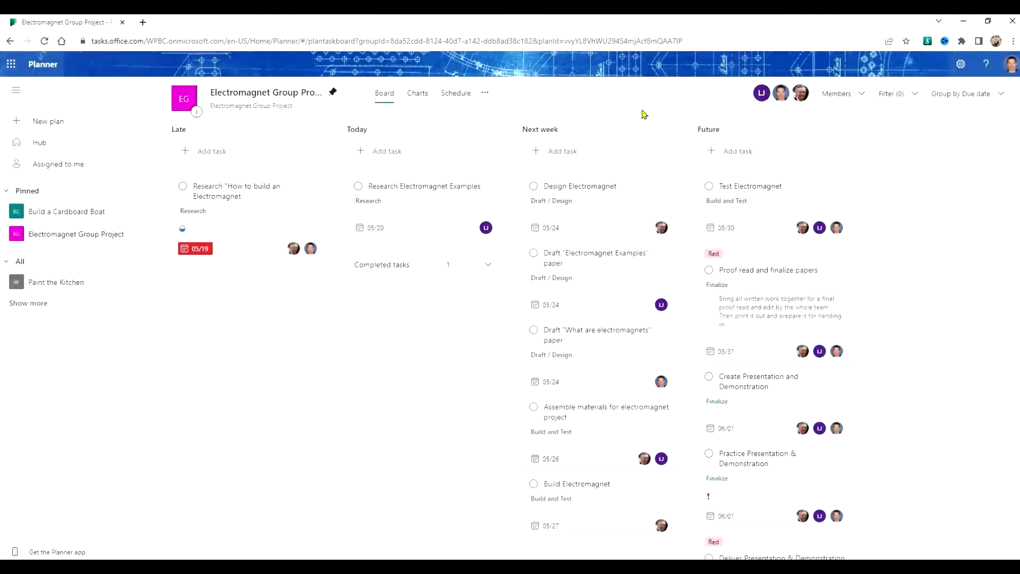
# Group the board by Progress and mark the Research "How to build an Electromagnet" task complete.
pyautogui.click(952, 98)
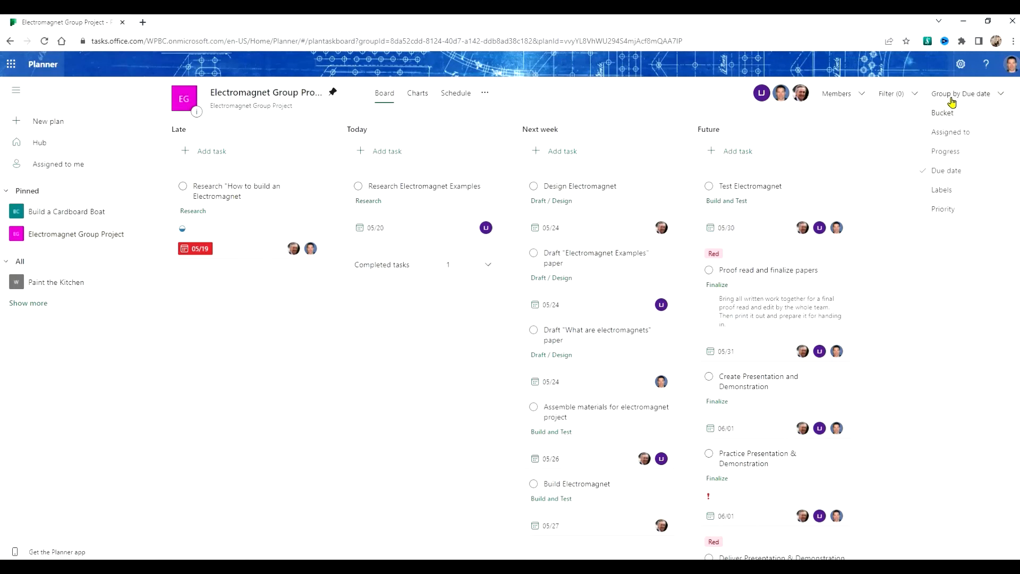
pyautogui.click(950, 152)
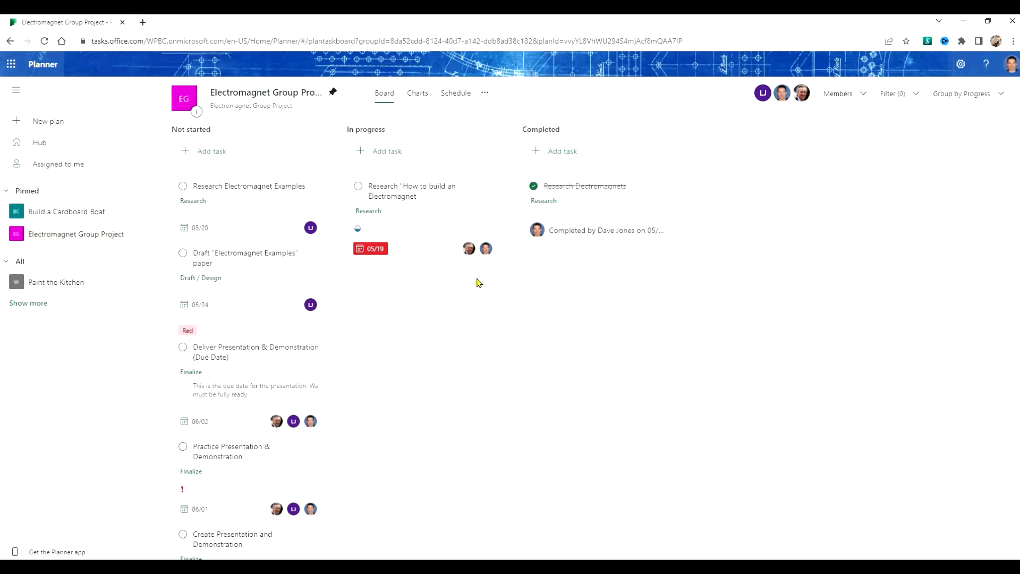
pyautogui.click(359, 186)
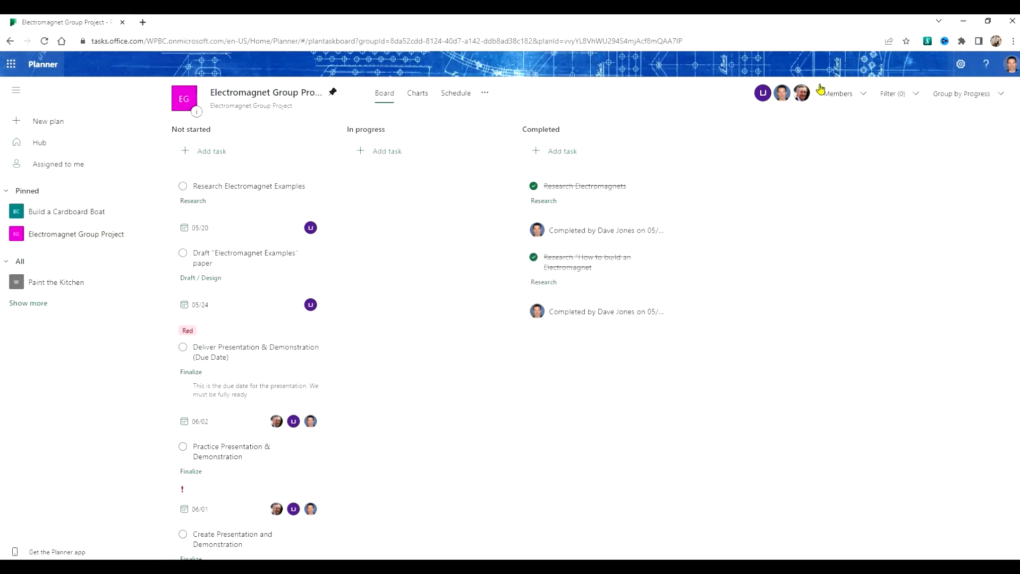
# Group the board by Bucket and review the completed tasks in the Research bucket.
pyautogui.click(961, 94)
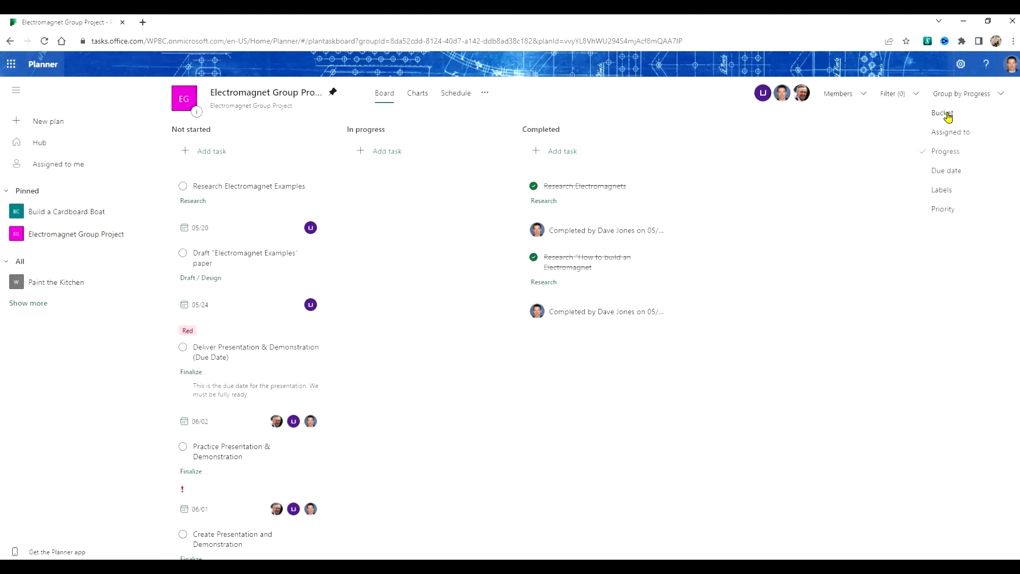
pyautogui.click(942, 114)
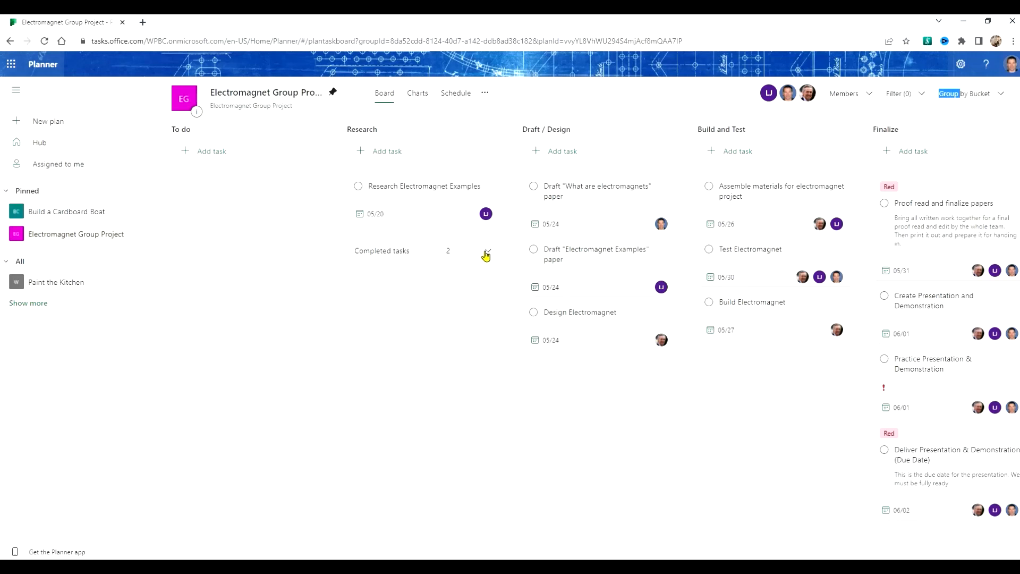
pyautogui.click(486, 253)
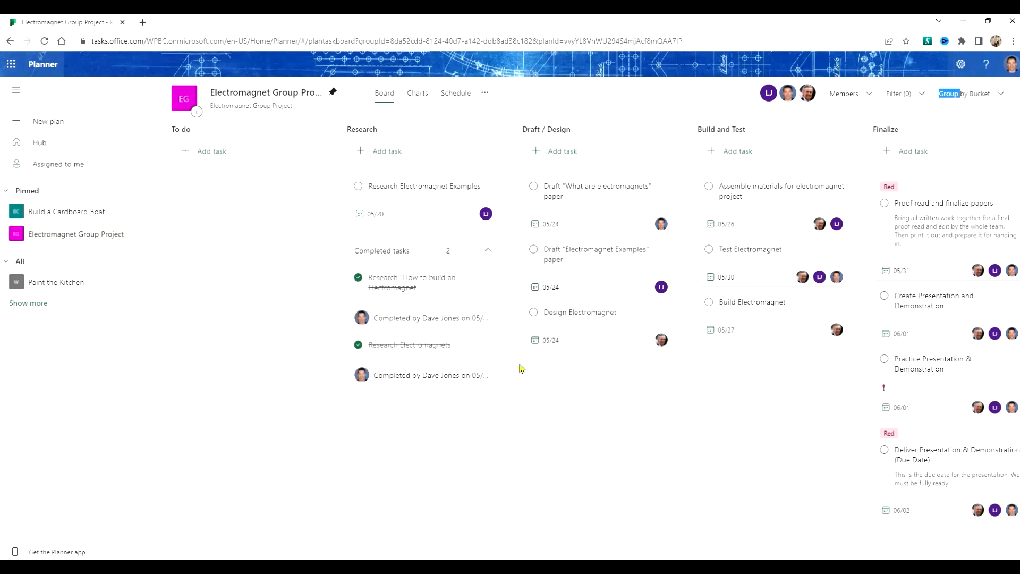
pyautogui.click(487, 251)
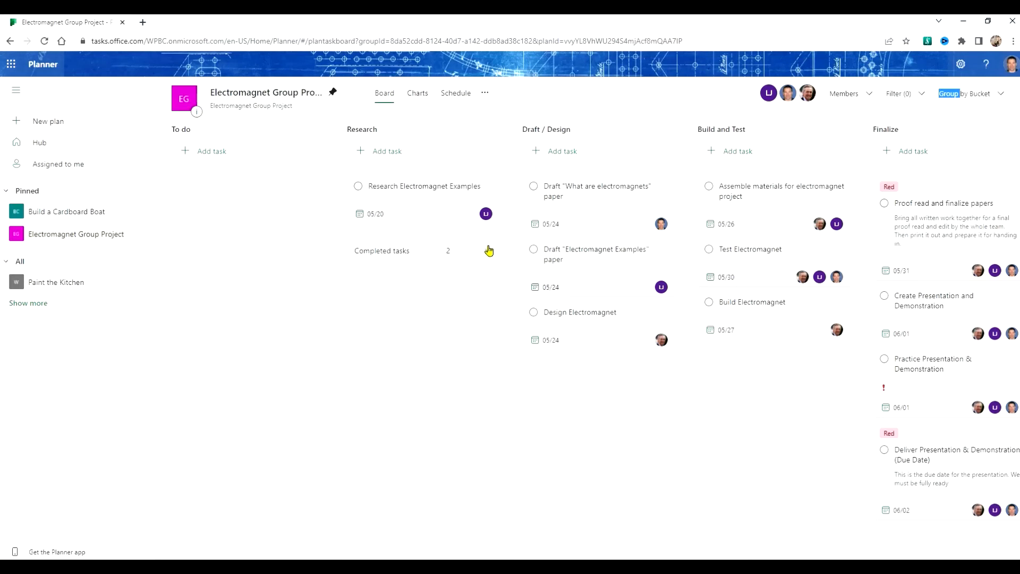
pyautogui.click(498, 237)
# Group the board by Progress, move Research Electromagnet Examples to In progress and check it in the schedule.
pyautogui.click(990, 99)
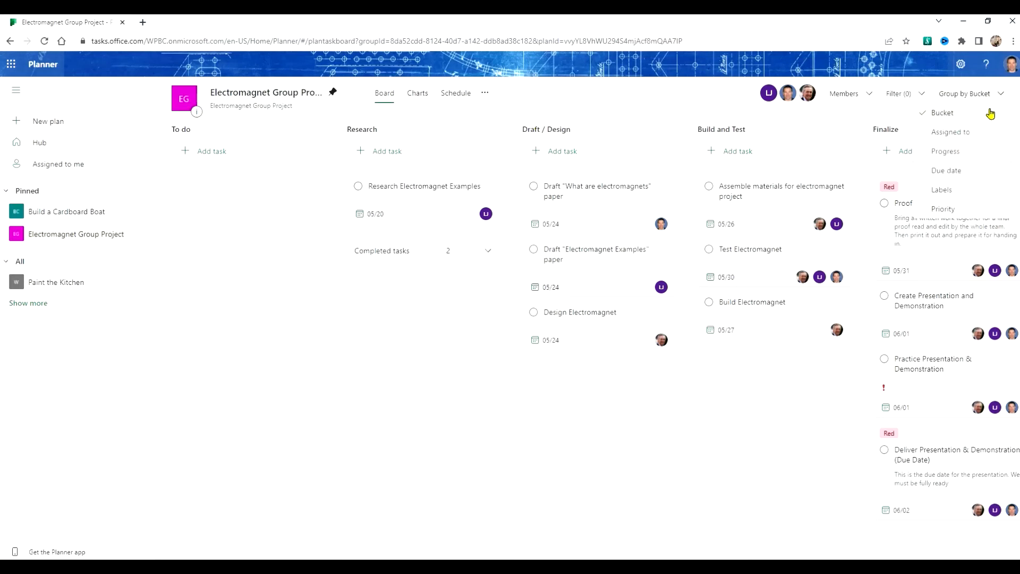
pyautogui.click(947, 153)
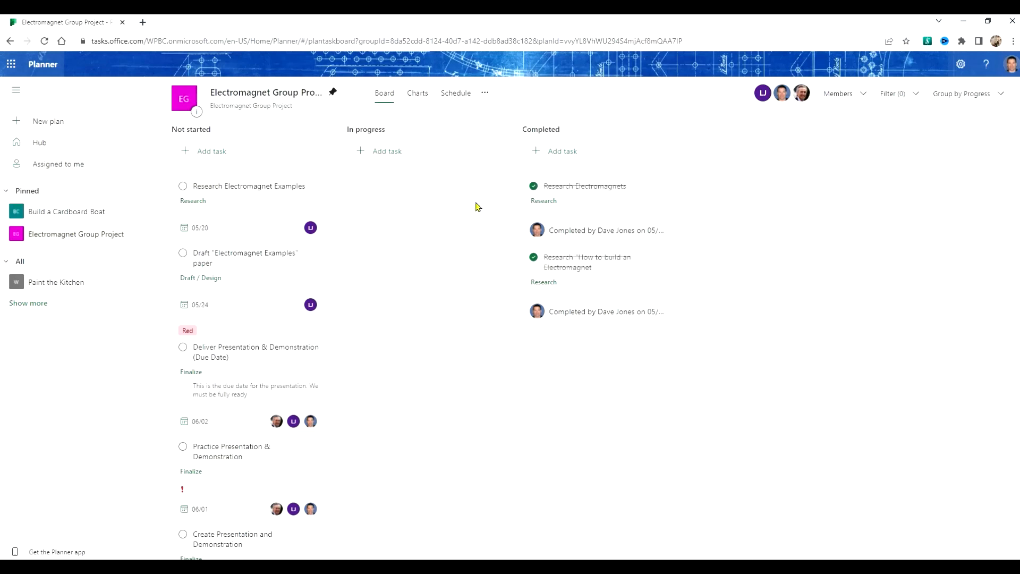
pyautogui.moveTo(244, 201); pyautogui.dragTo(420, 207)
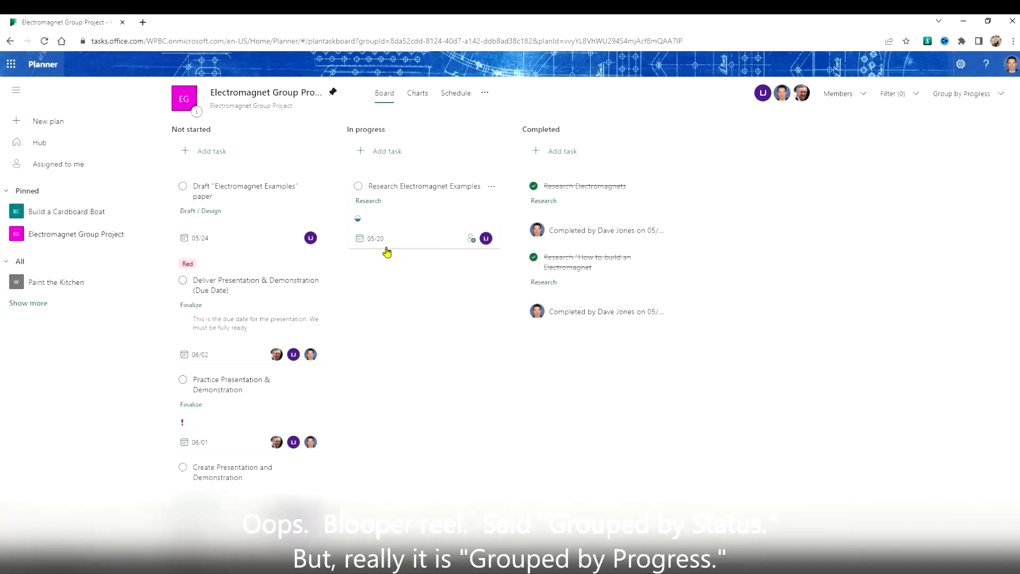
pyautogui.click(457, 96)
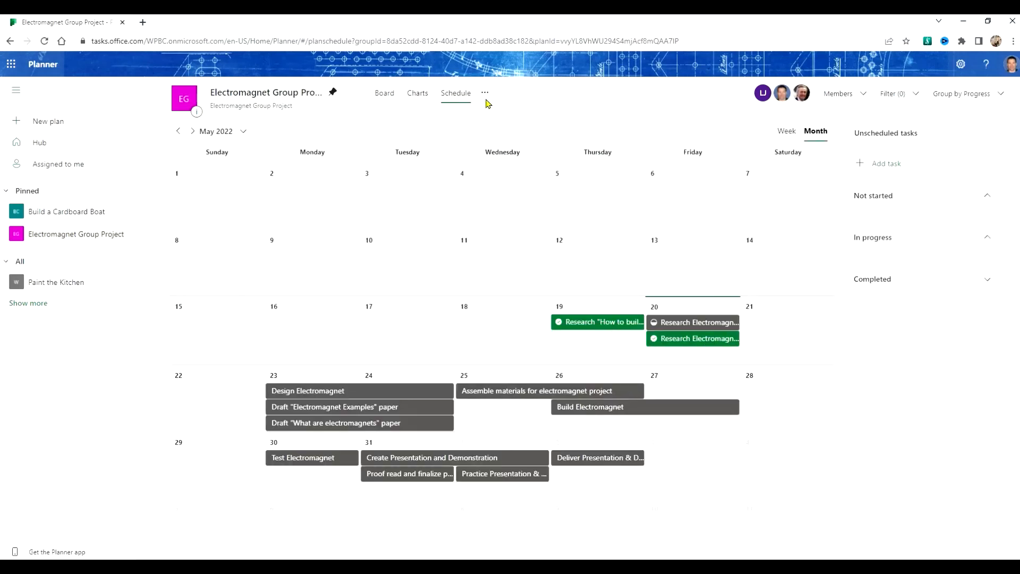
# Move Research Electromagnet Examples to Completed and Draft "Electromagnet Examples" paper to In progress on the board, then view the schedule.
pyautogui.click(384, 94)
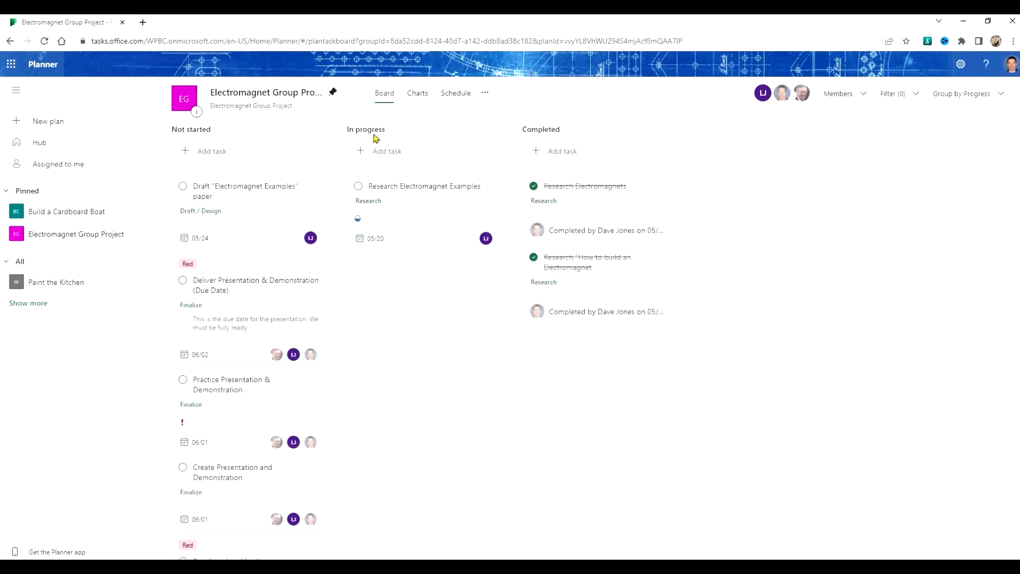
pyautogui.moveTo(408, 192); pyautogui.dragTo(565, 352)
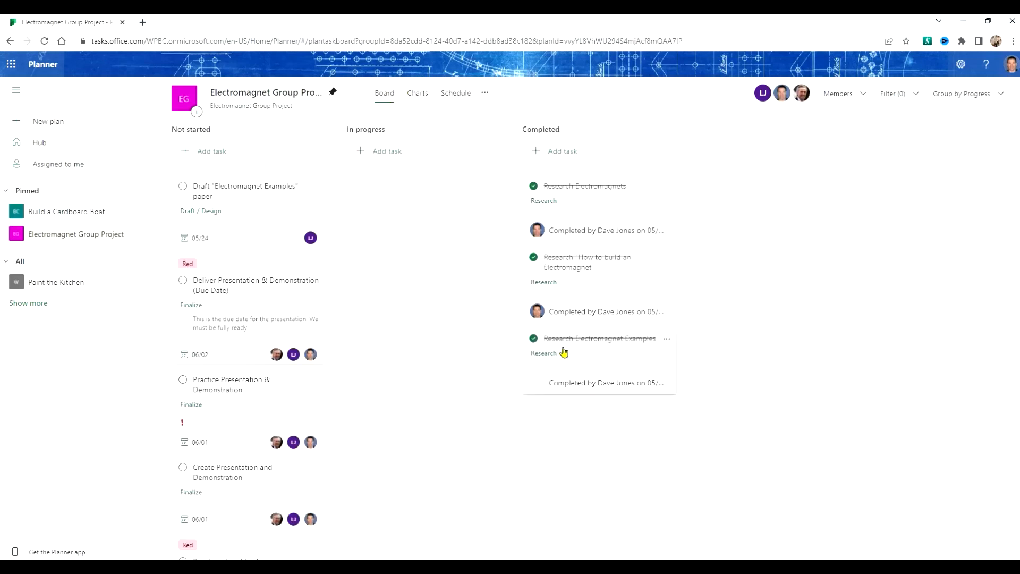
pyautogui.moveTo(245, 191); pyautogui.dragTo(416, 206)
pyautogui.click(456, 93)
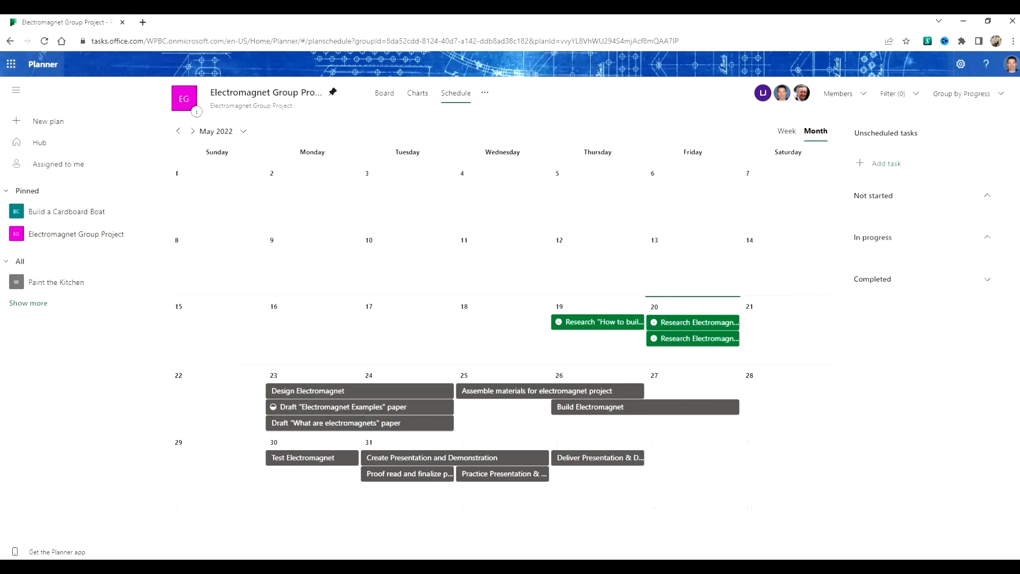
# Review the plan's charts for task status, bucket, priority and member workload.
pyautogui.click(417, 94)
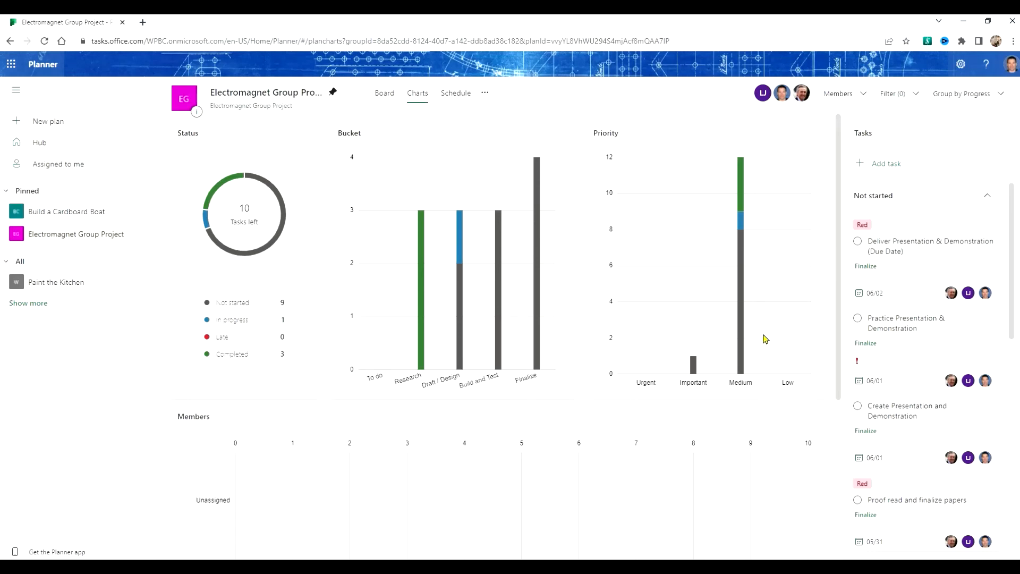
pyautogui.scroll(-5, 753, 344)
pyautogui.scroll(5, 664, 330)
# Open the Design Electromagnet task from the schedule and set its progress to In progress.
pyautogui.click(461, 98)
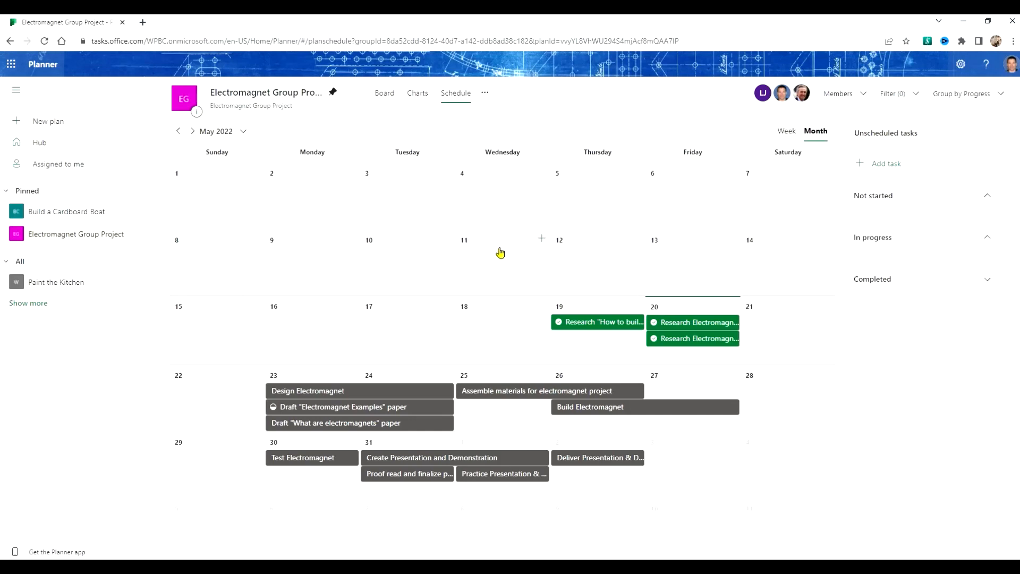
pyautogui.click(391, 394)
pyautogui.click(495, 219)
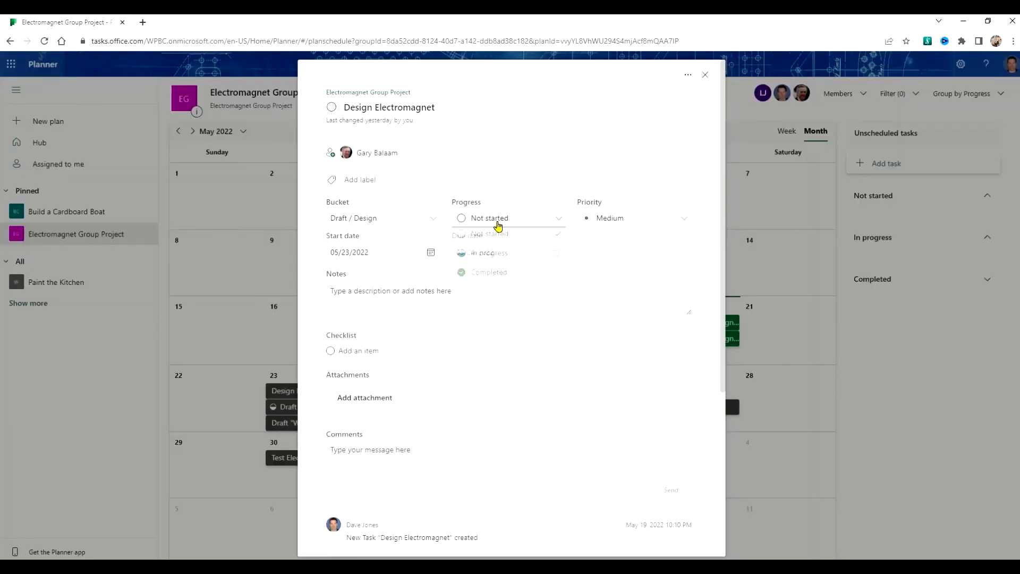
pyautogui.click(488, 258)
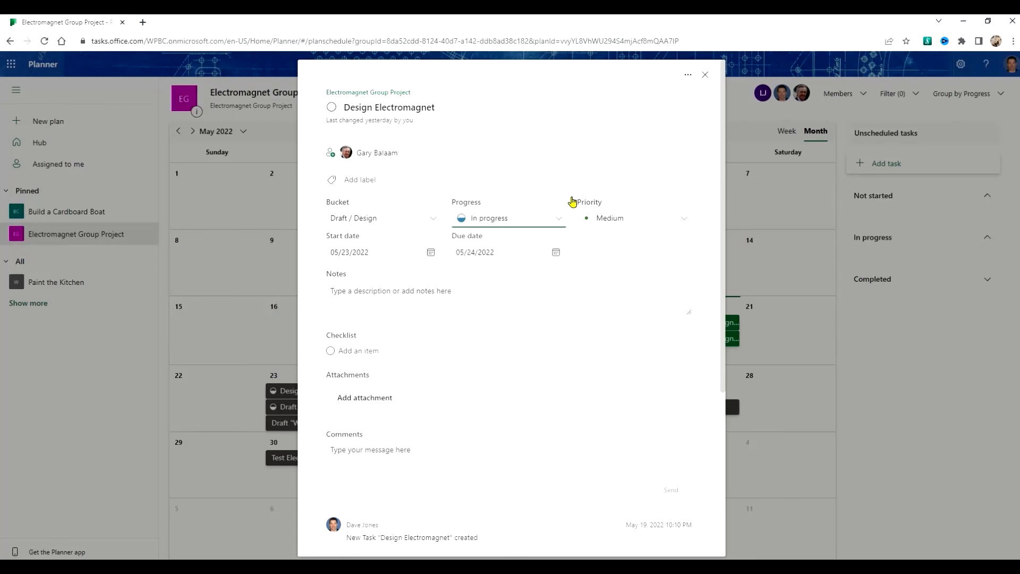
pyautogui.click(704, 76)
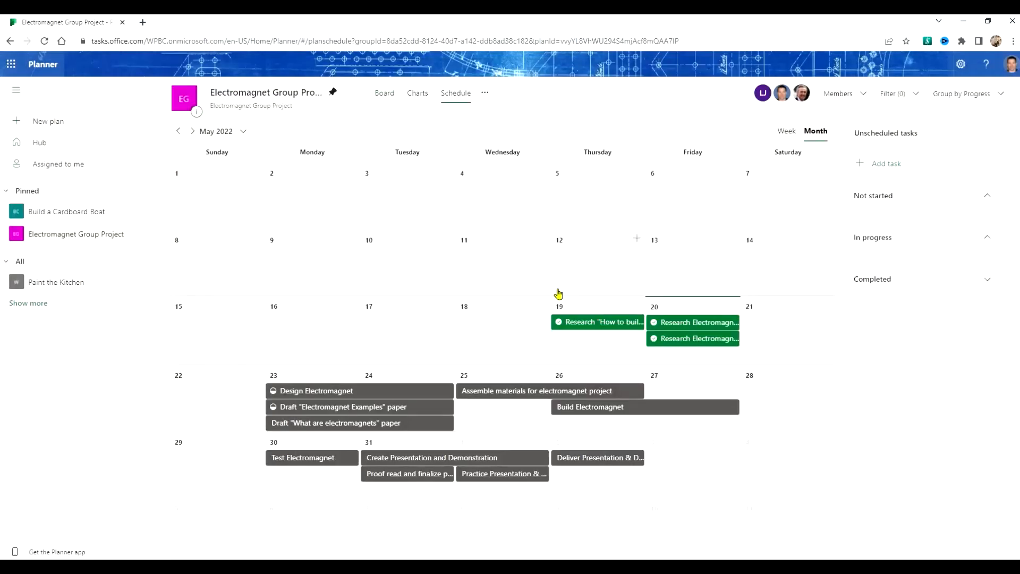